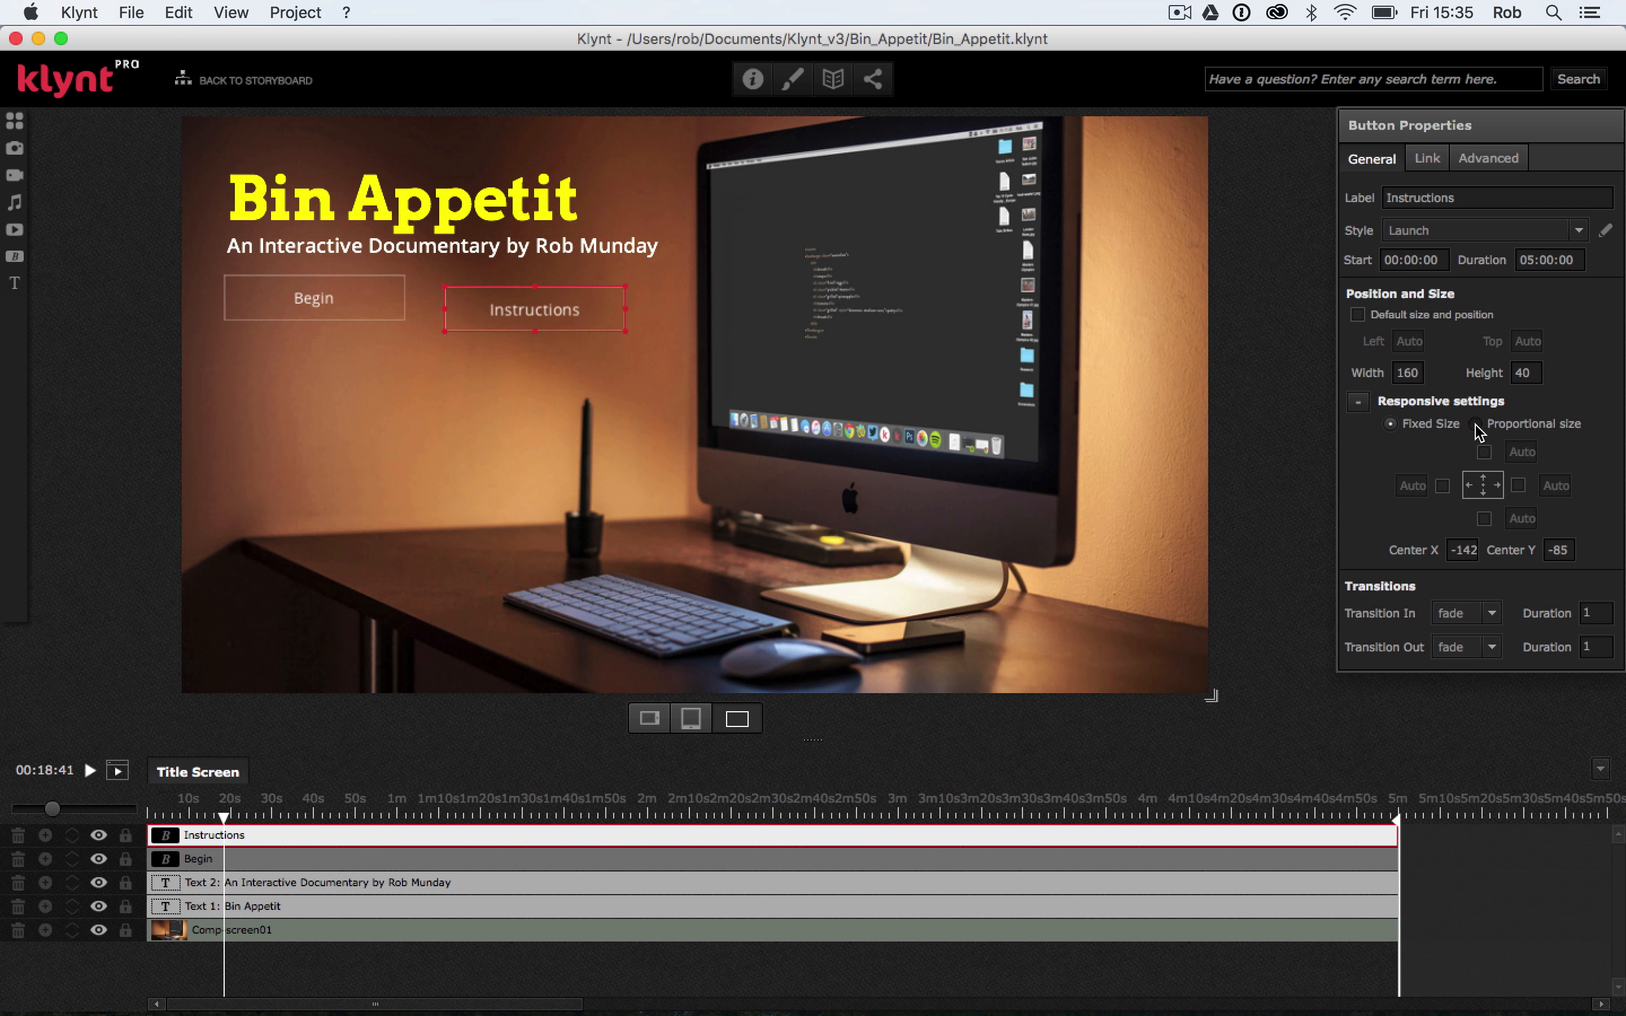
# Make the Instructions button proportional in size and anchor it 150 from the top
pyautogui.click(1475, 424)
pyautogui.click(1483, 453)
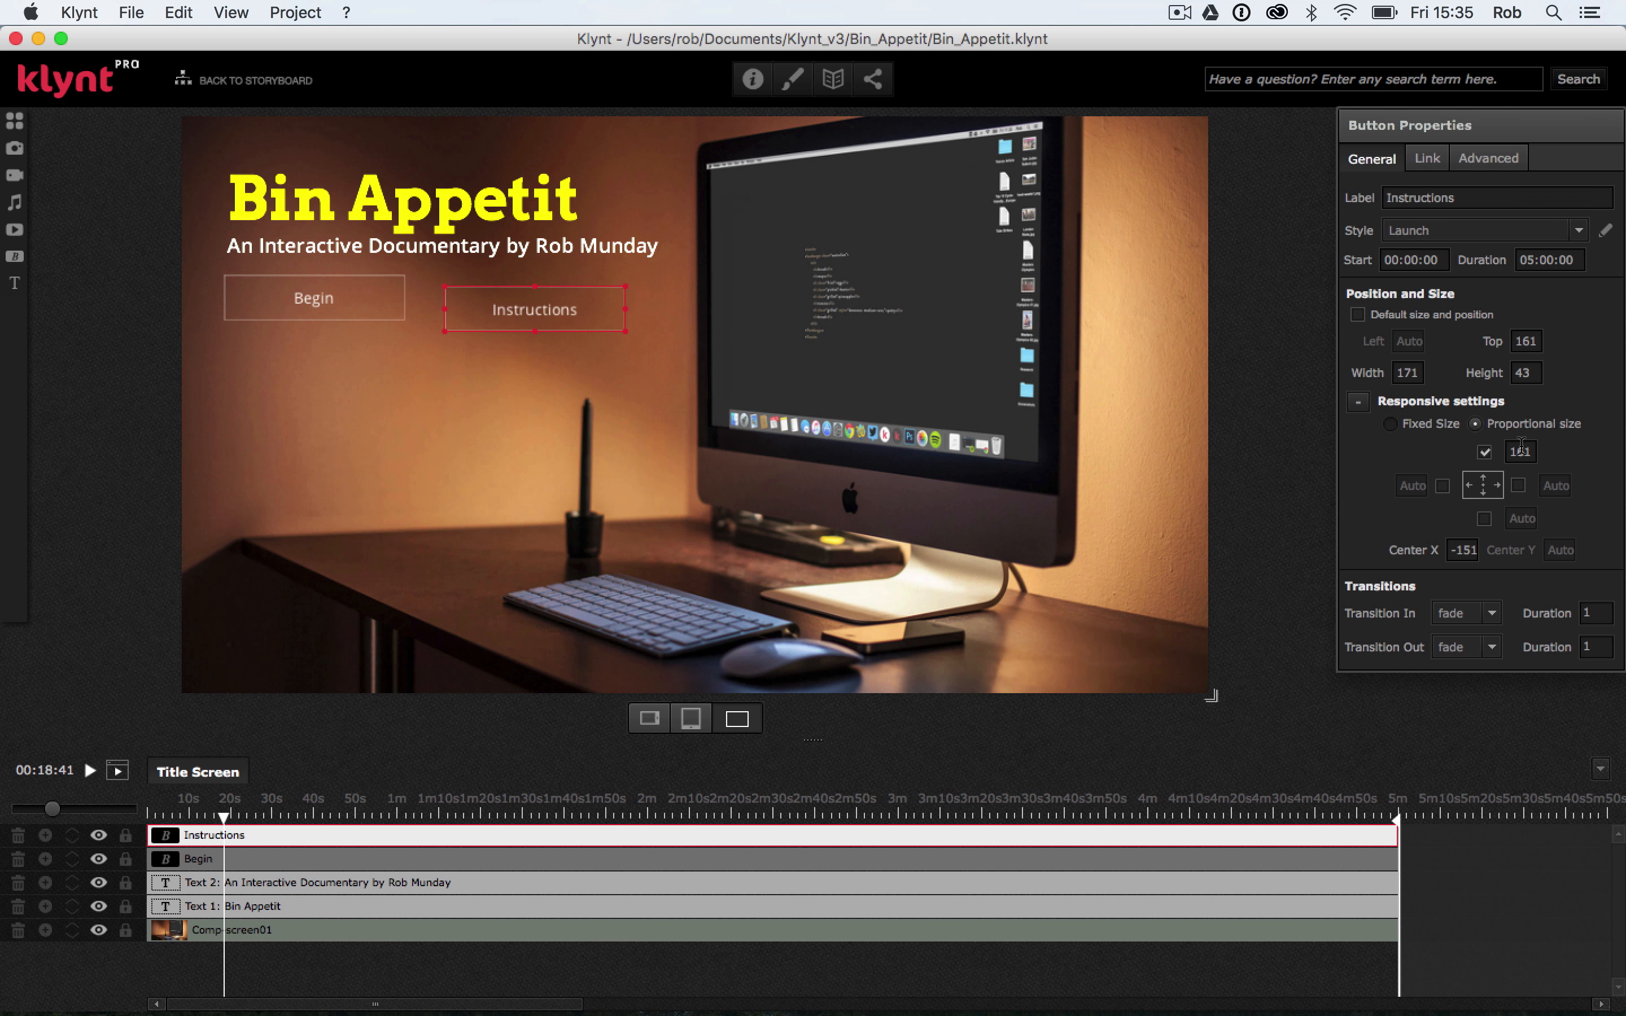
pyautogui.doubleClick(1531, 451)
pyautogui.press('Tab')
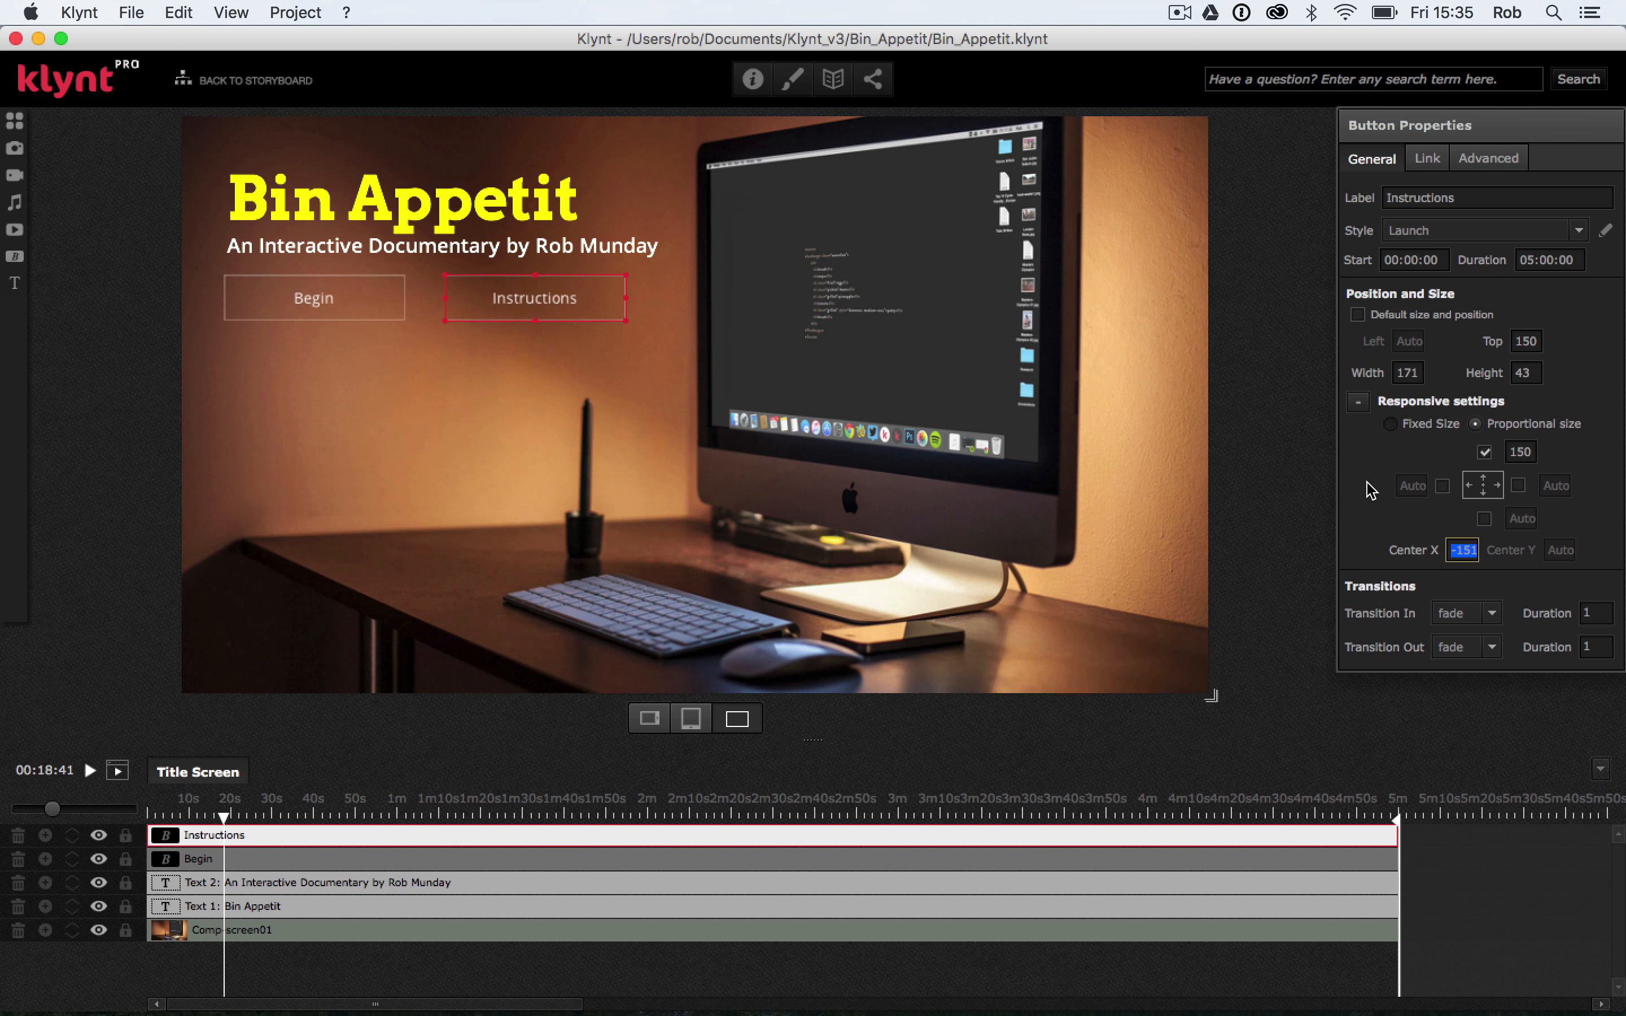
# Anchor the Instructions button 230 from the left, then deselect it
pyautogui.click(1442, 485)
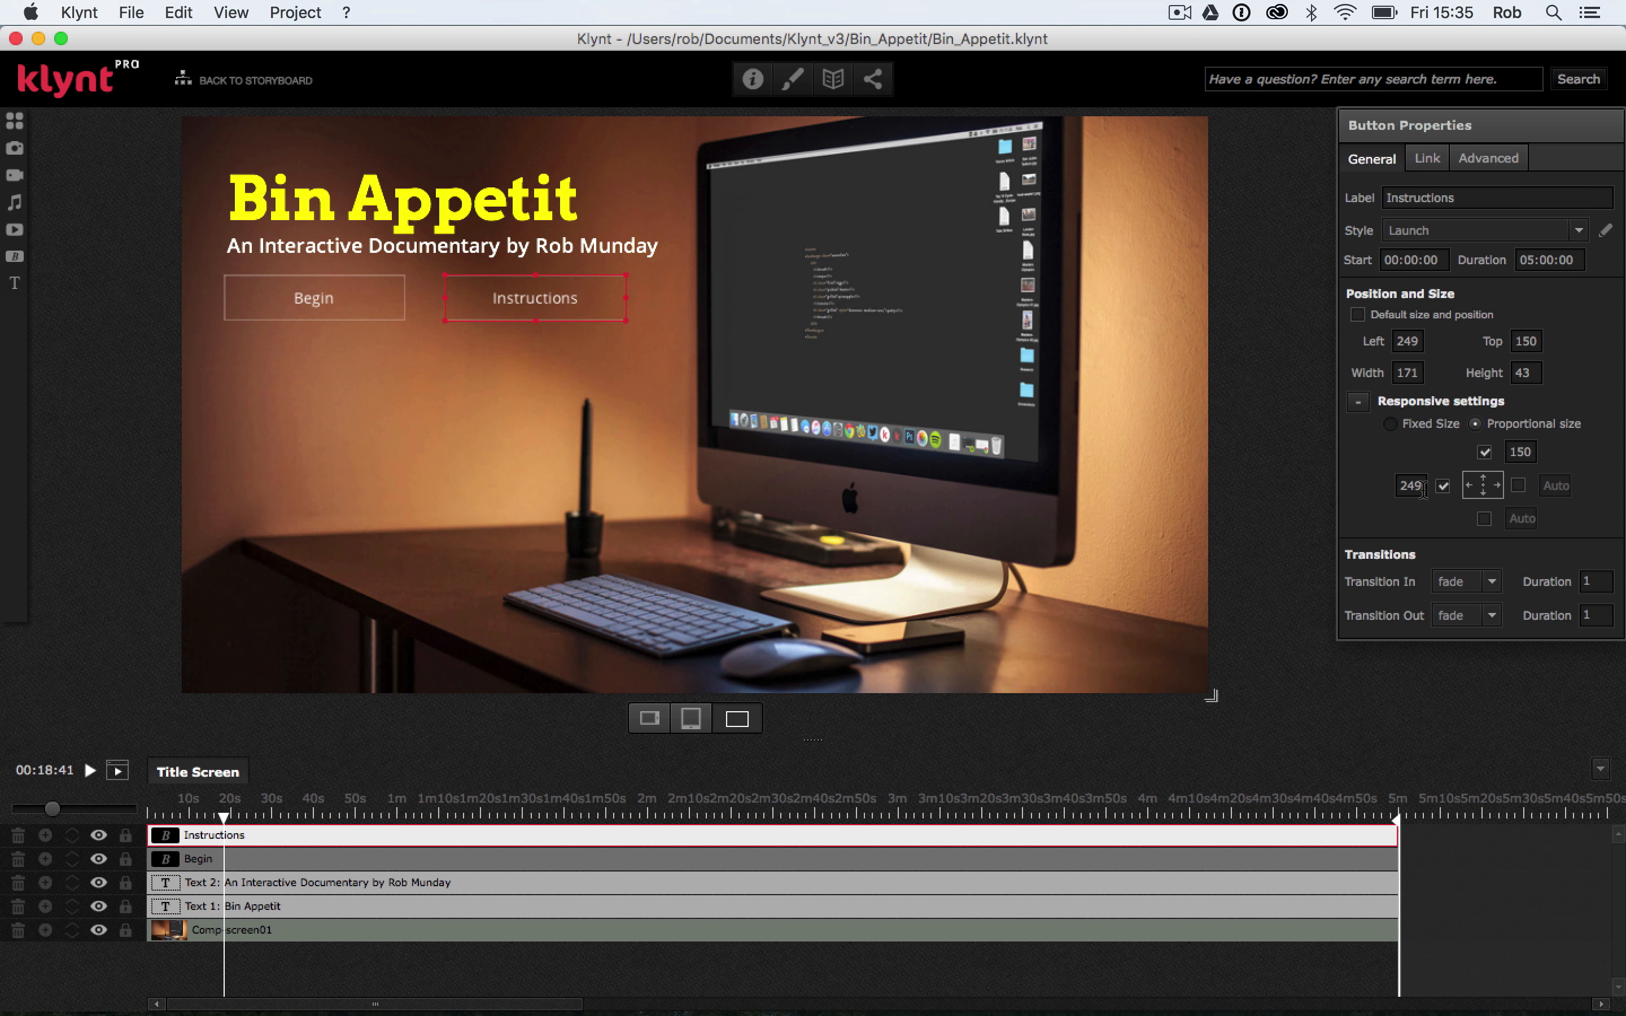
pyautogui.moveTo(1424, 489); pyautogui.dragTo(1372, 477)
pyautogui.press('Return')
pyautogui.click(1409, 489)
pyautogui.press('Return')
pyautogui.click(531, 459)
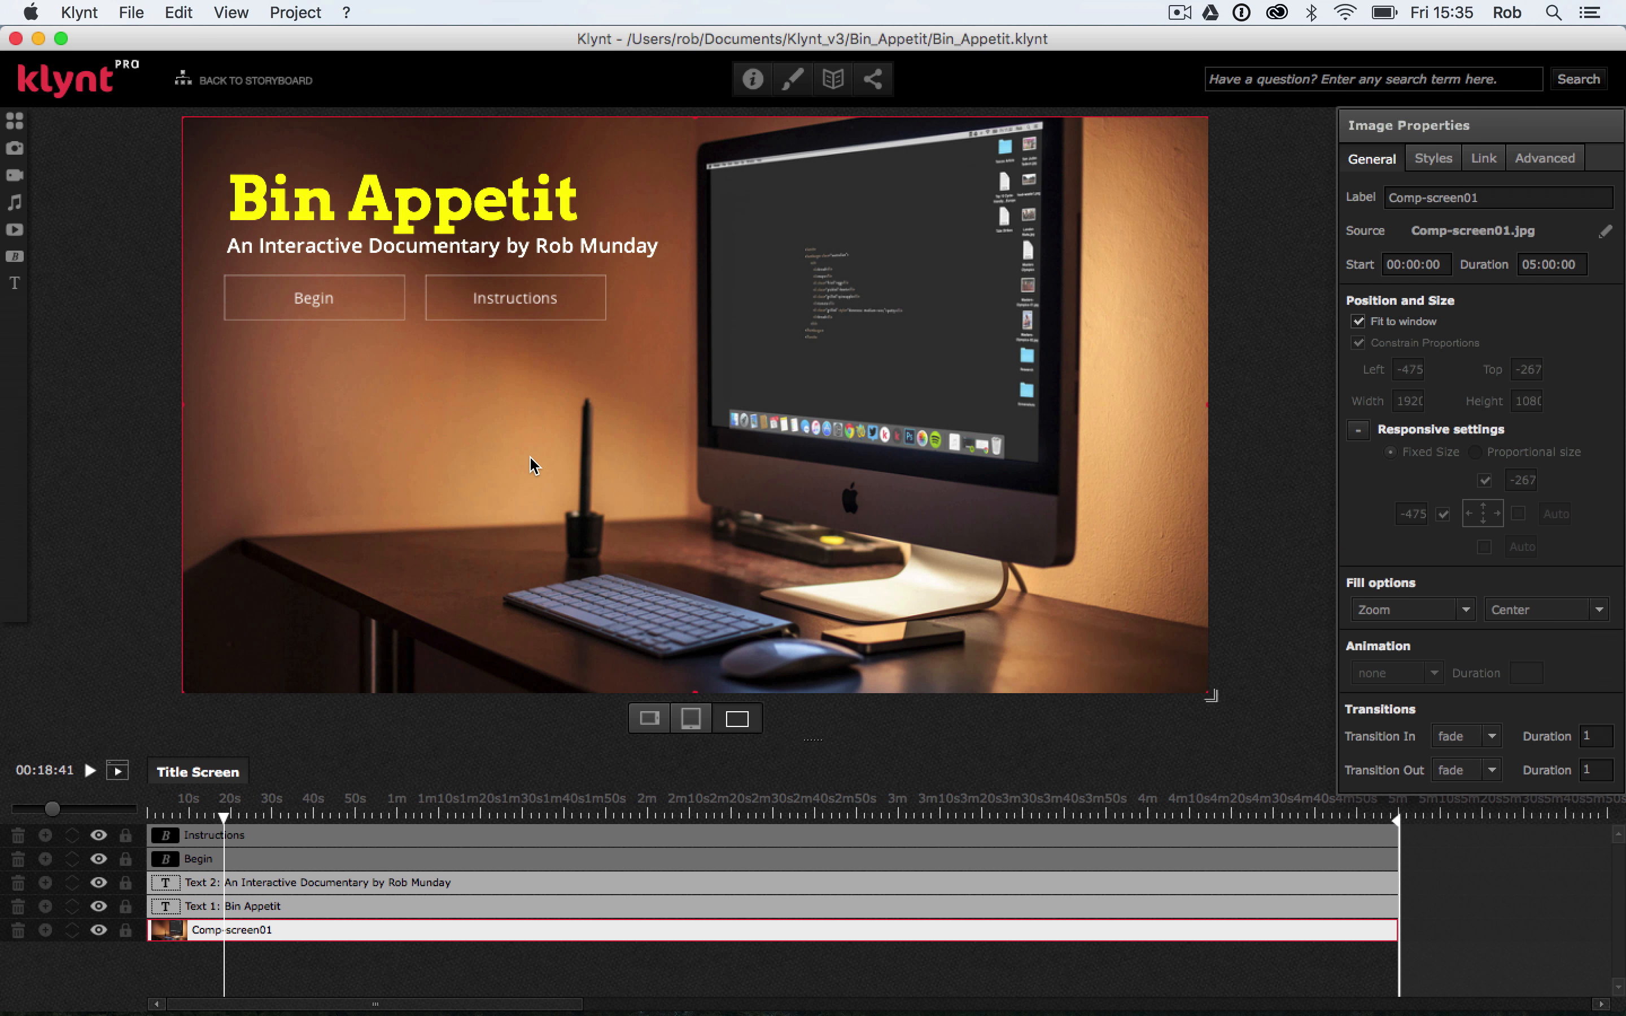
# Run the sequence from start, check how the proportional buttons respond to resizing the browser window, and return to Klynt
pyautogui.click(131, 12)
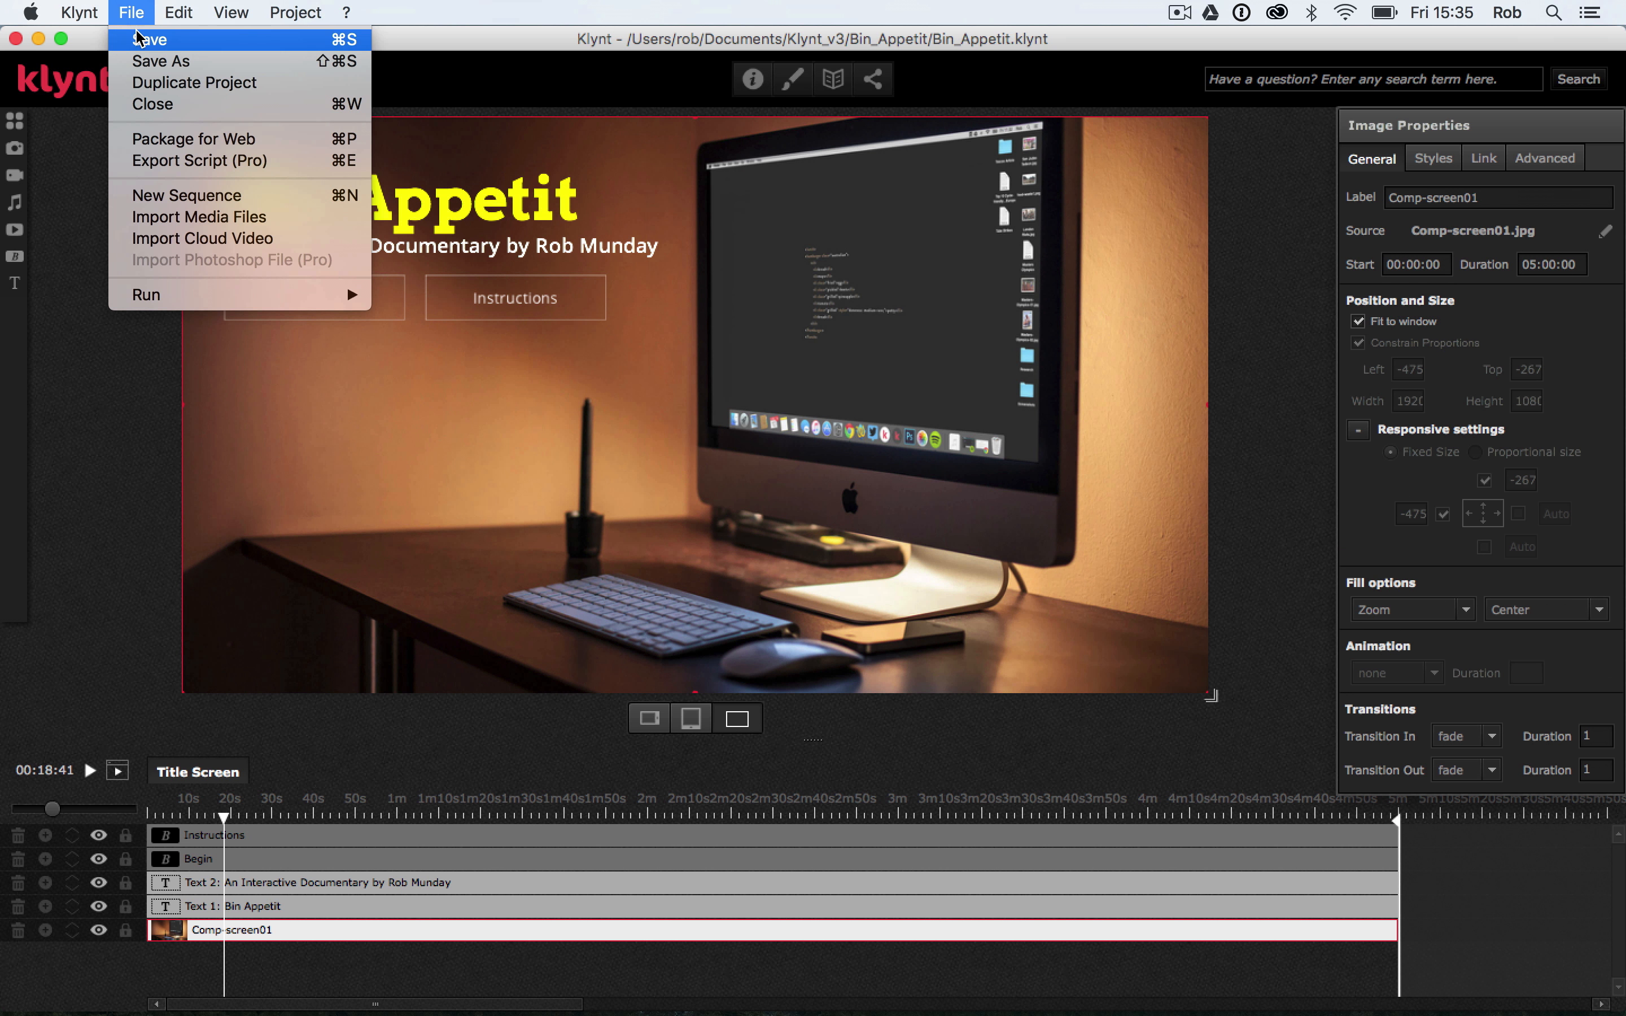
pyautogui.moveTo(210, 294)
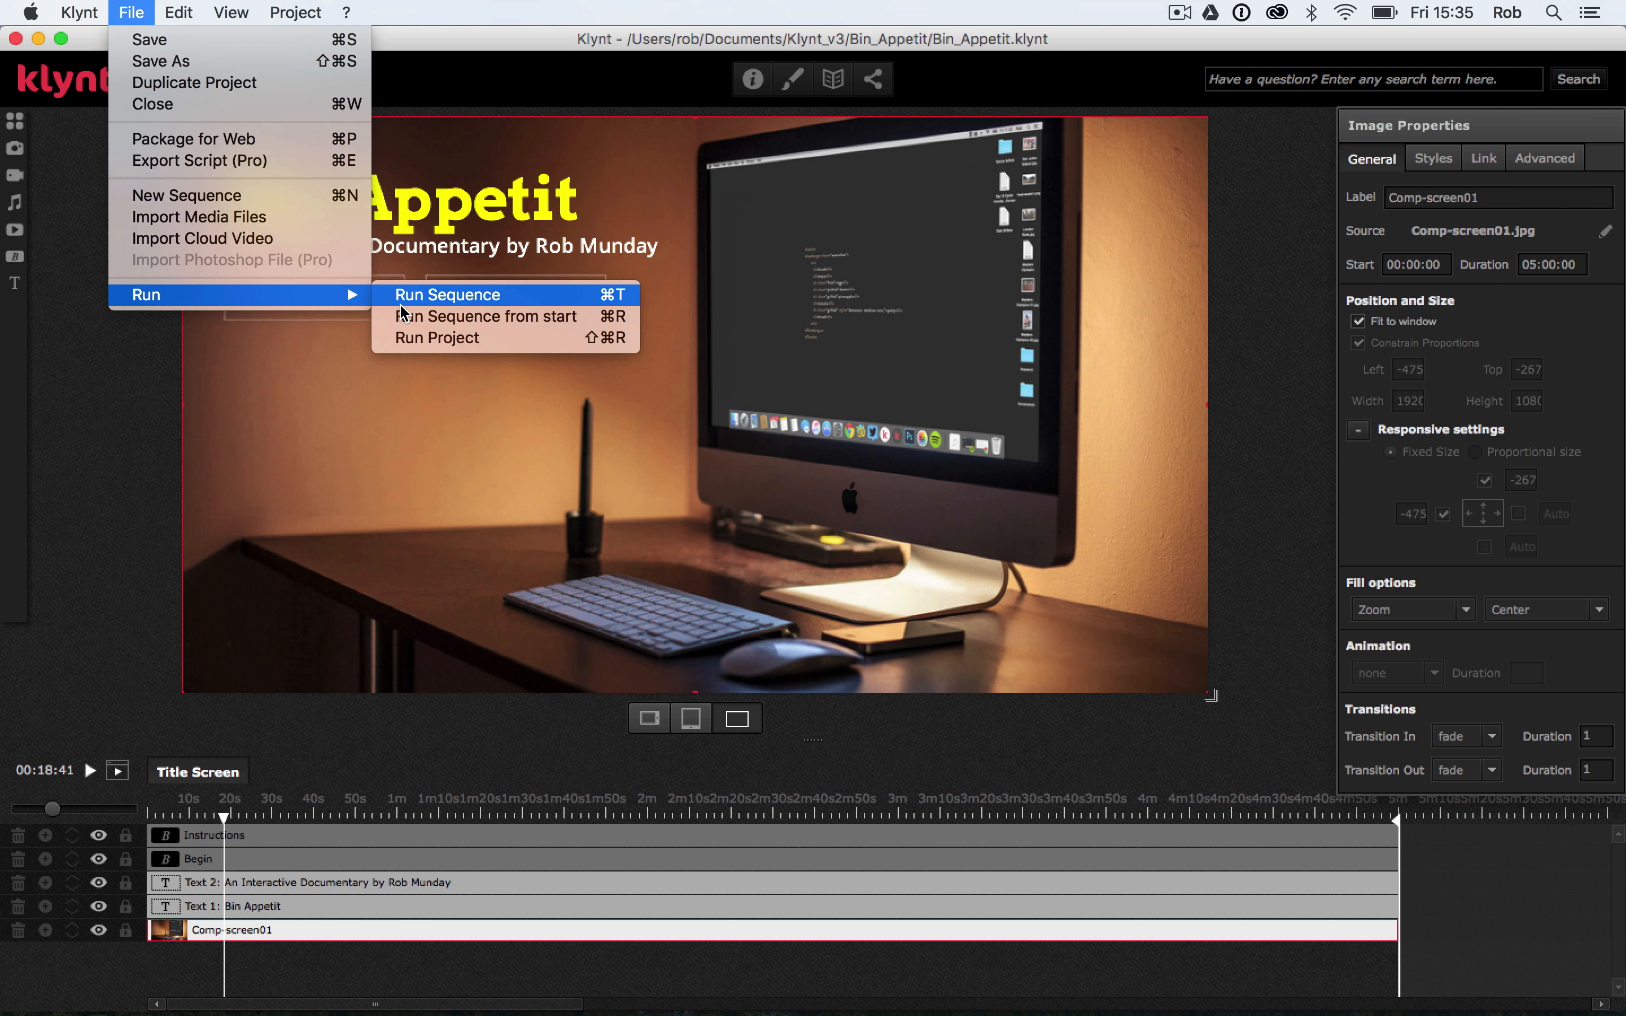
pyautogui.click(430, 316)
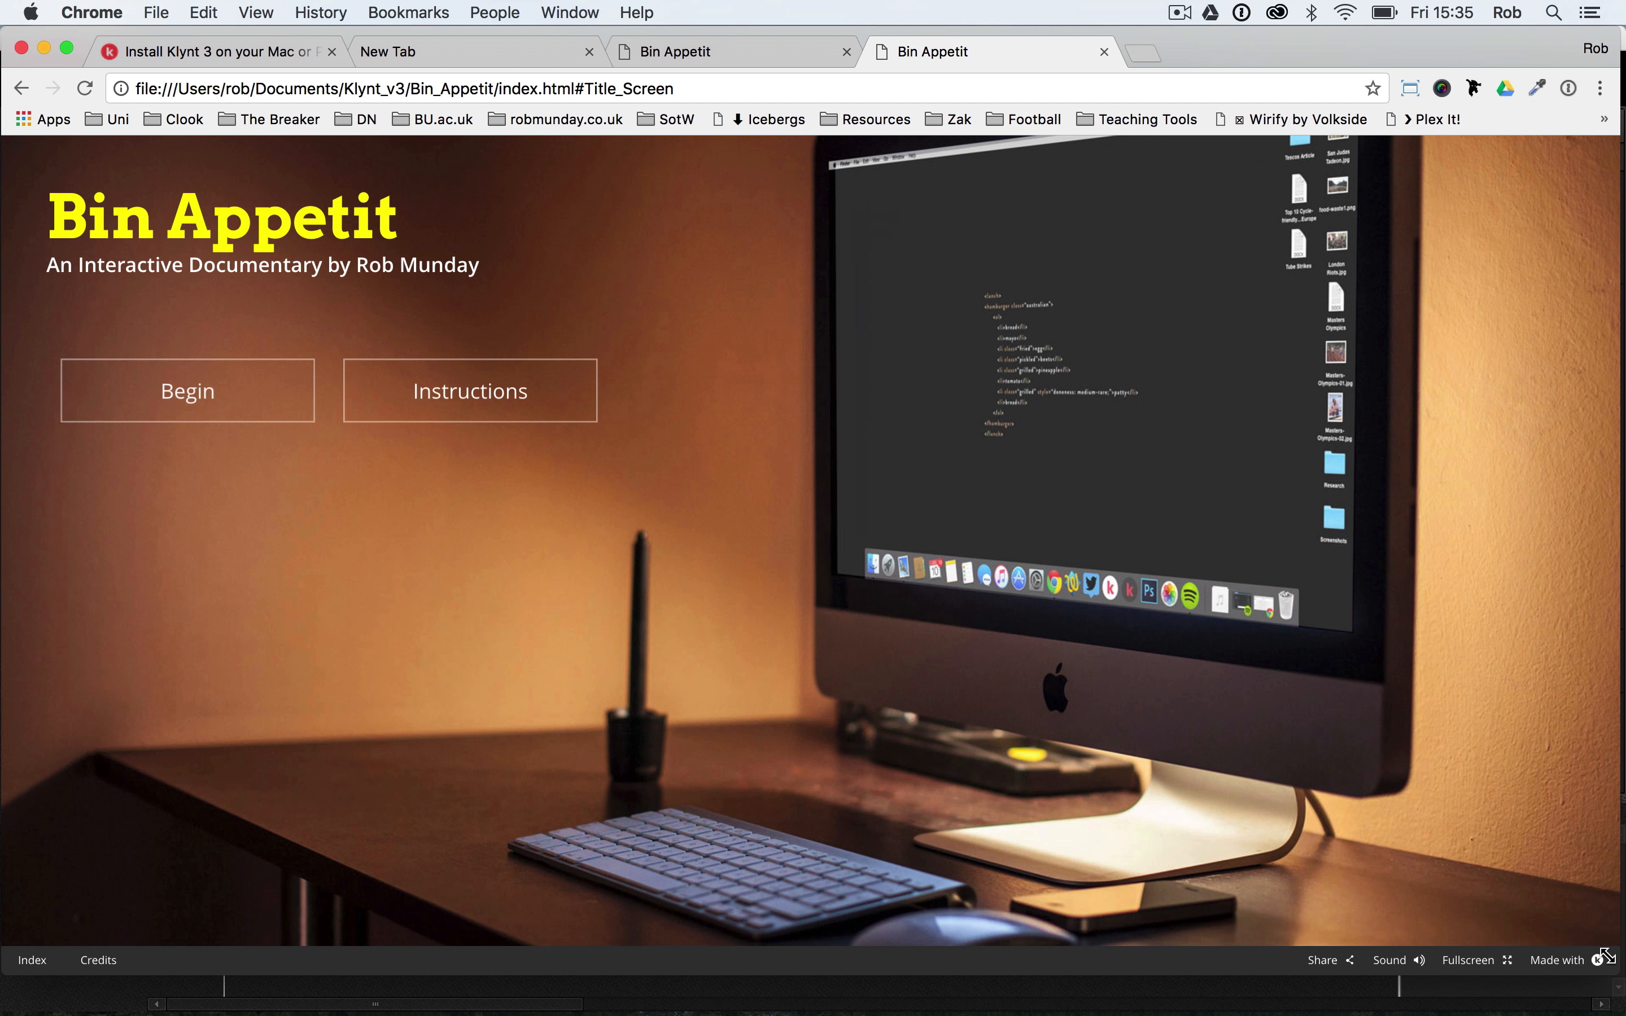
pyautogui.moveTo(1607, 954); pyautogui.dragTo(1621, 1012)
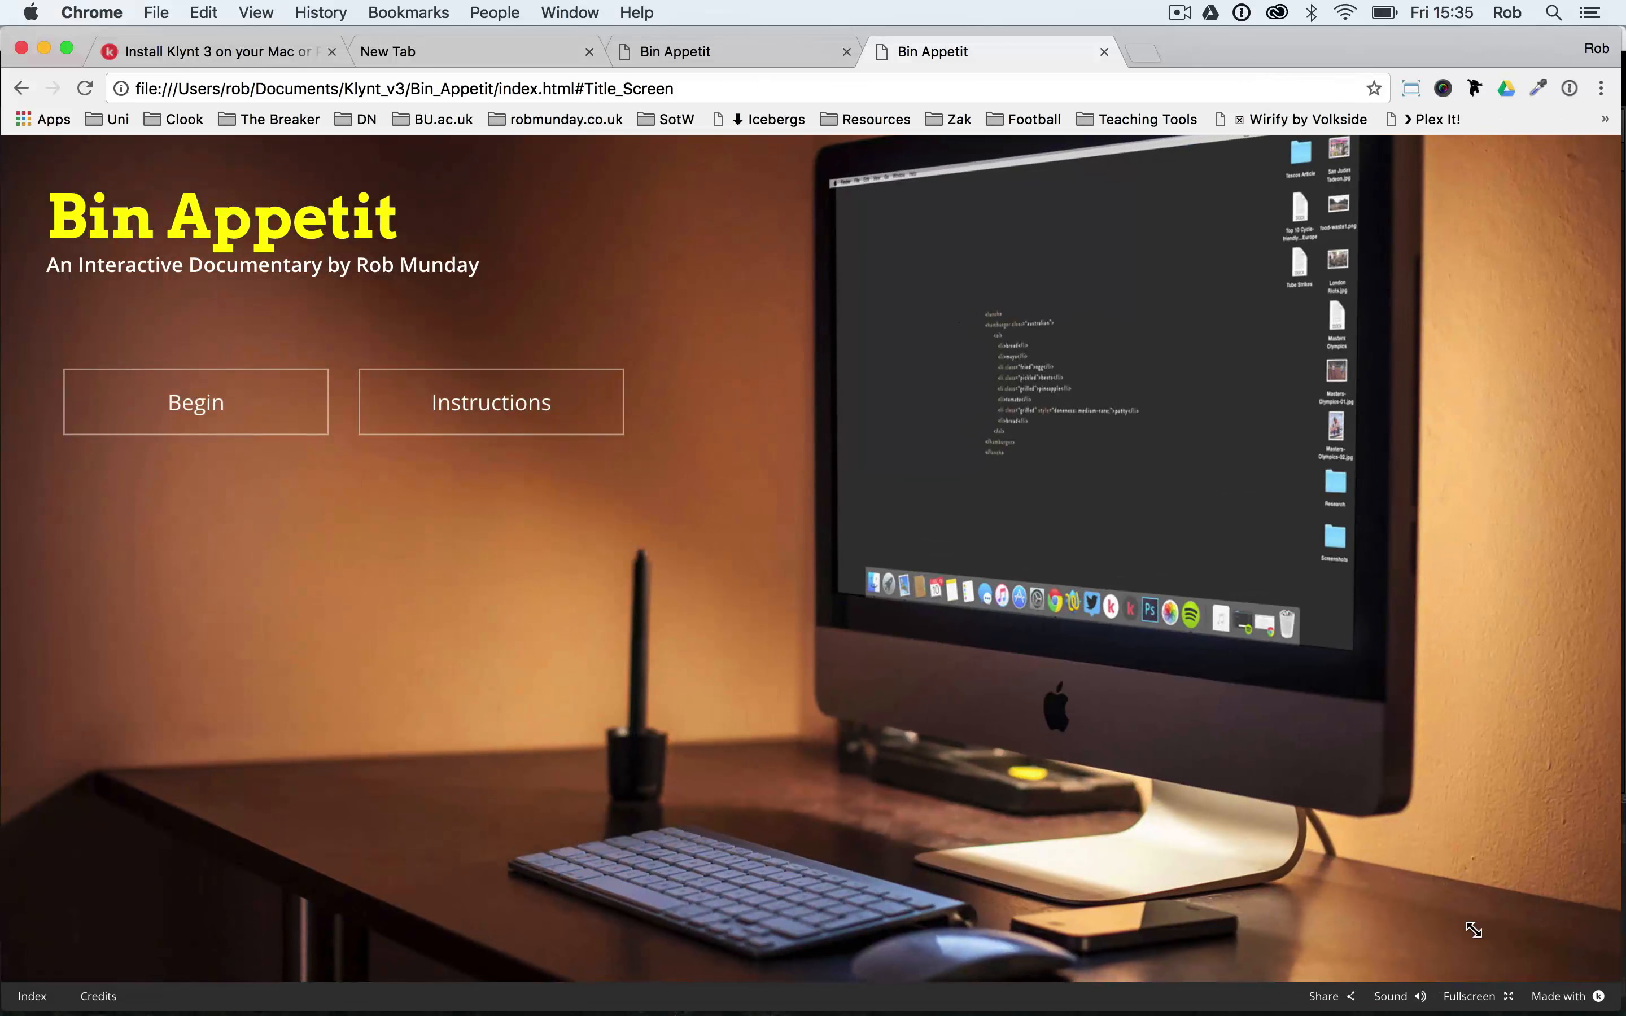
pyautogui.moveTo(1474, 929); pyautogui.dragTo(1167, 971)
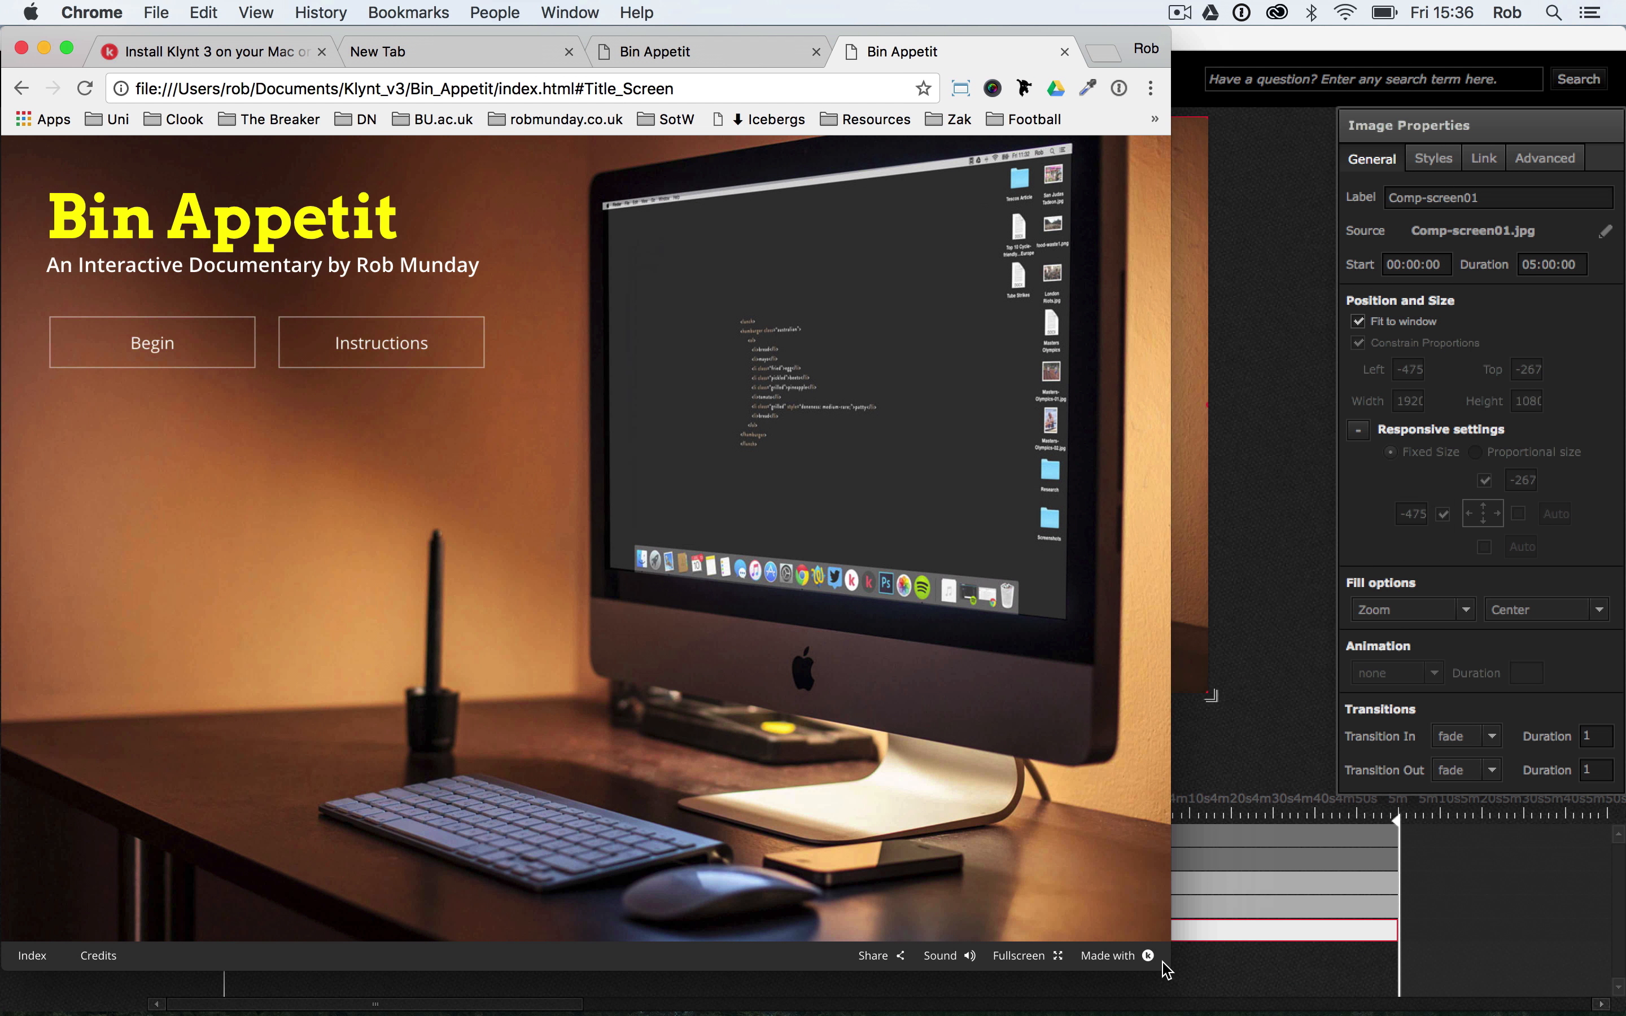
pyautogui.click(1262, 557)
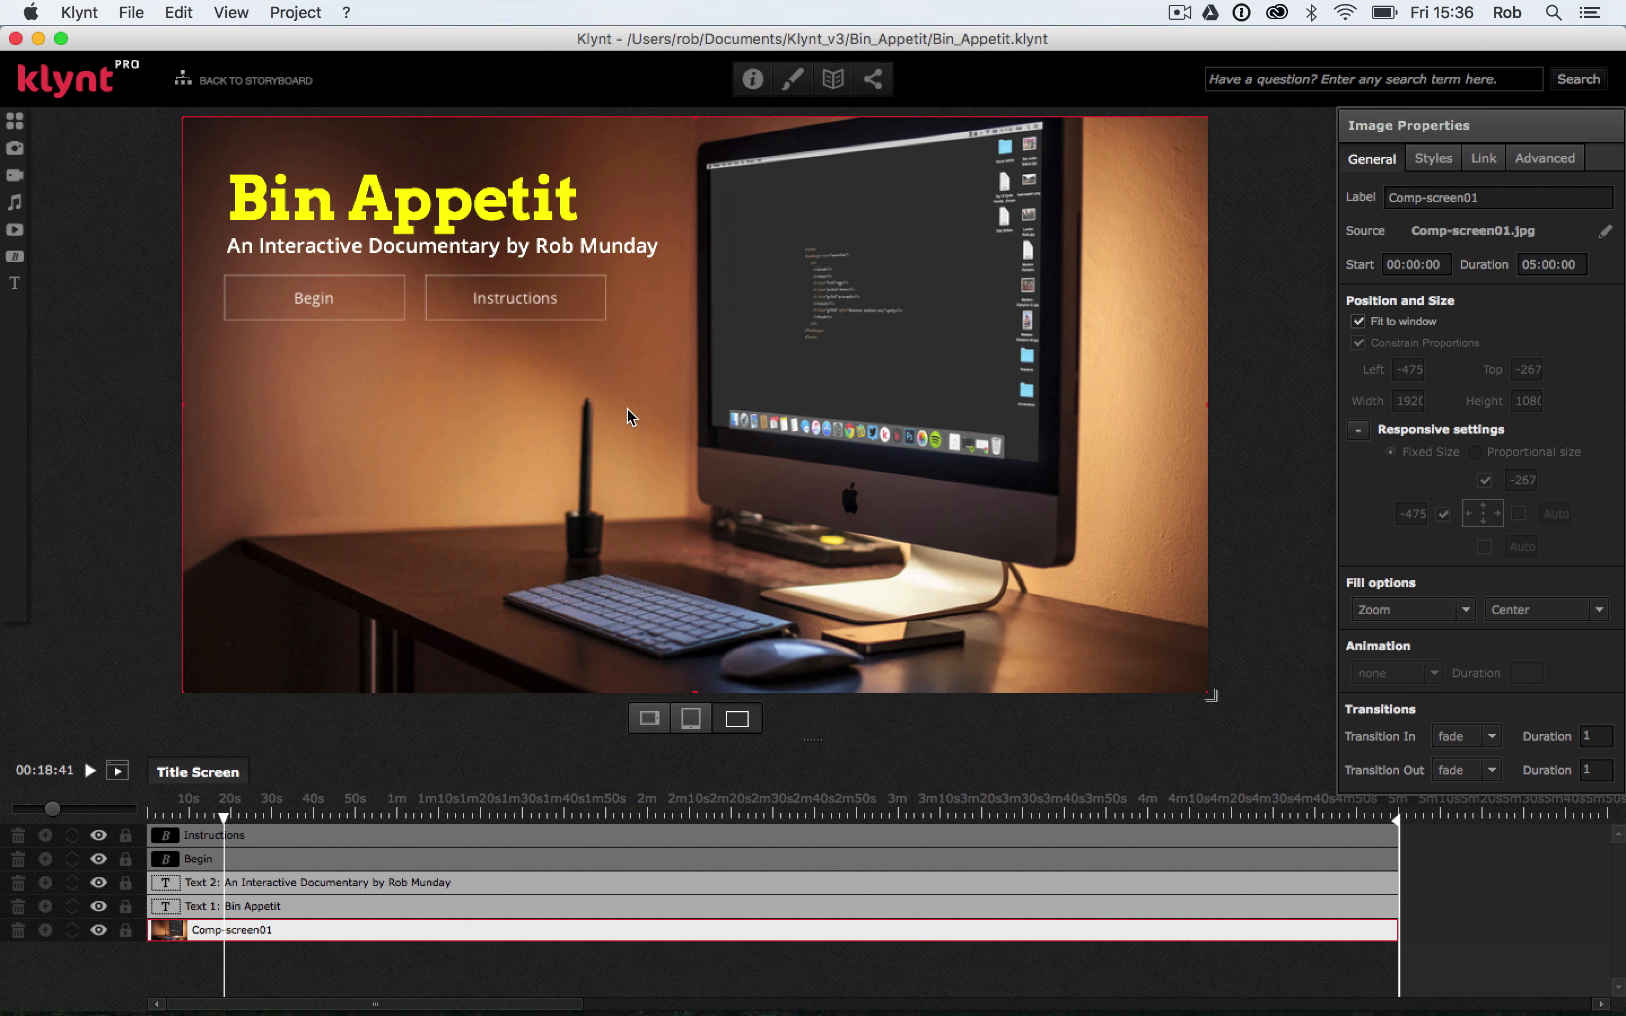
# Switch both the Begin and Instructions buttons to fixed size
pyautogui.click(361, 311)
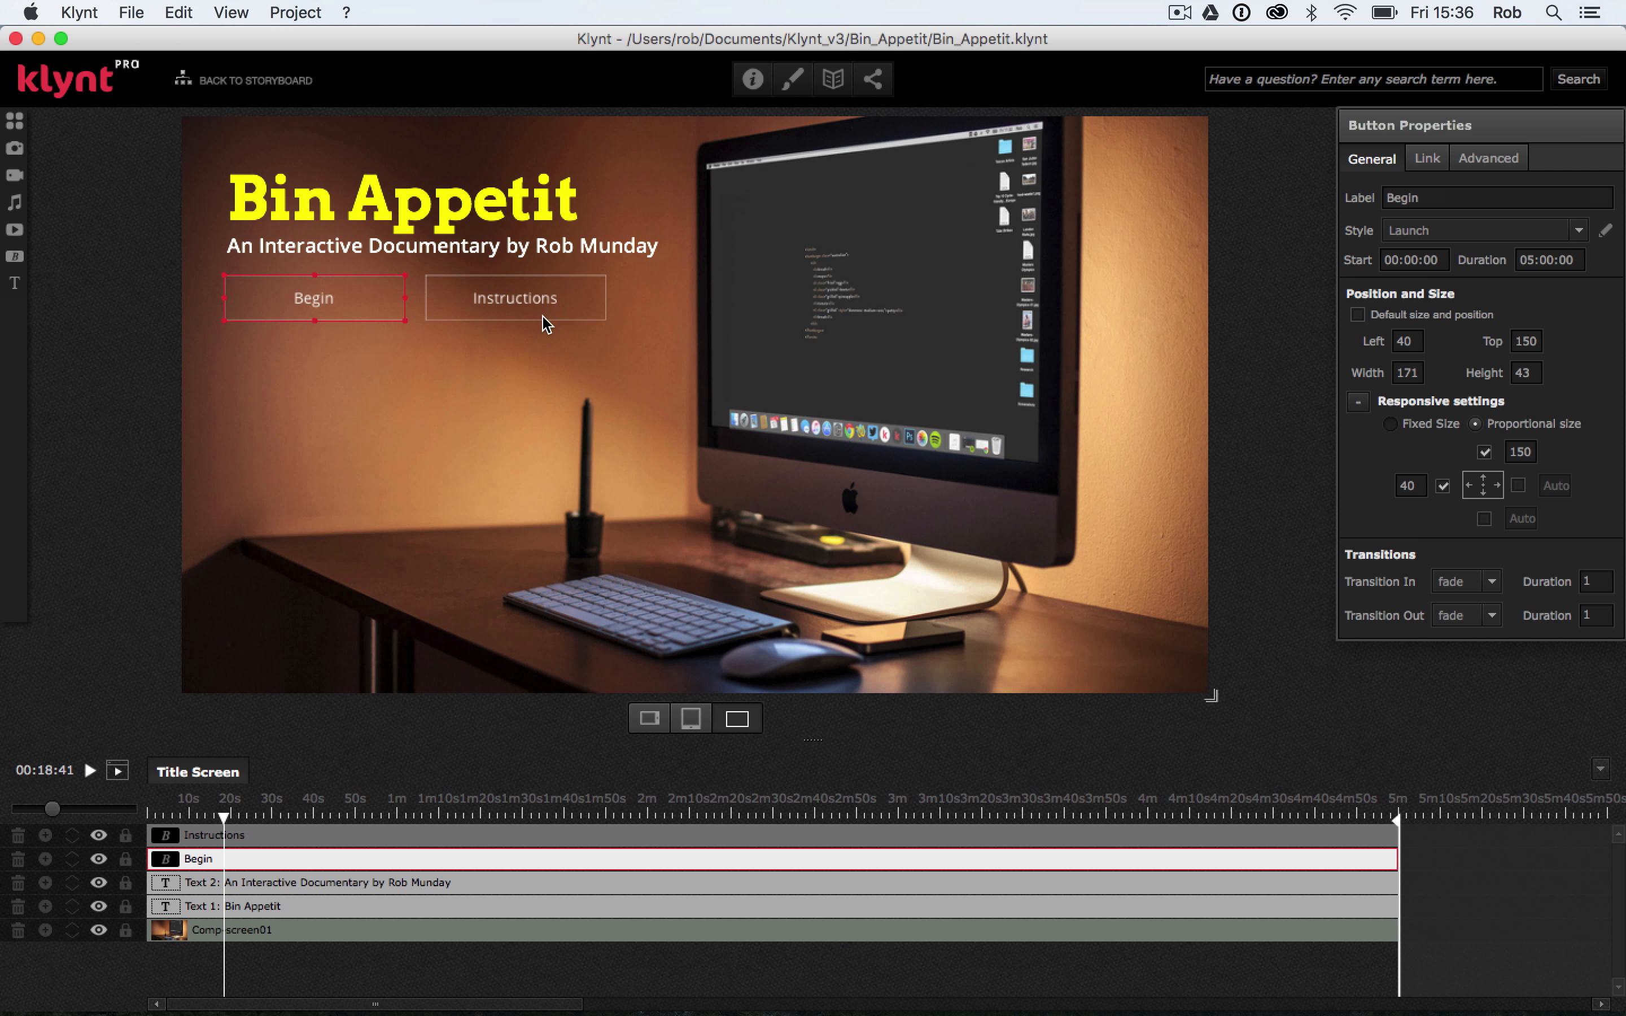
pyautogui.click(1390, 424)
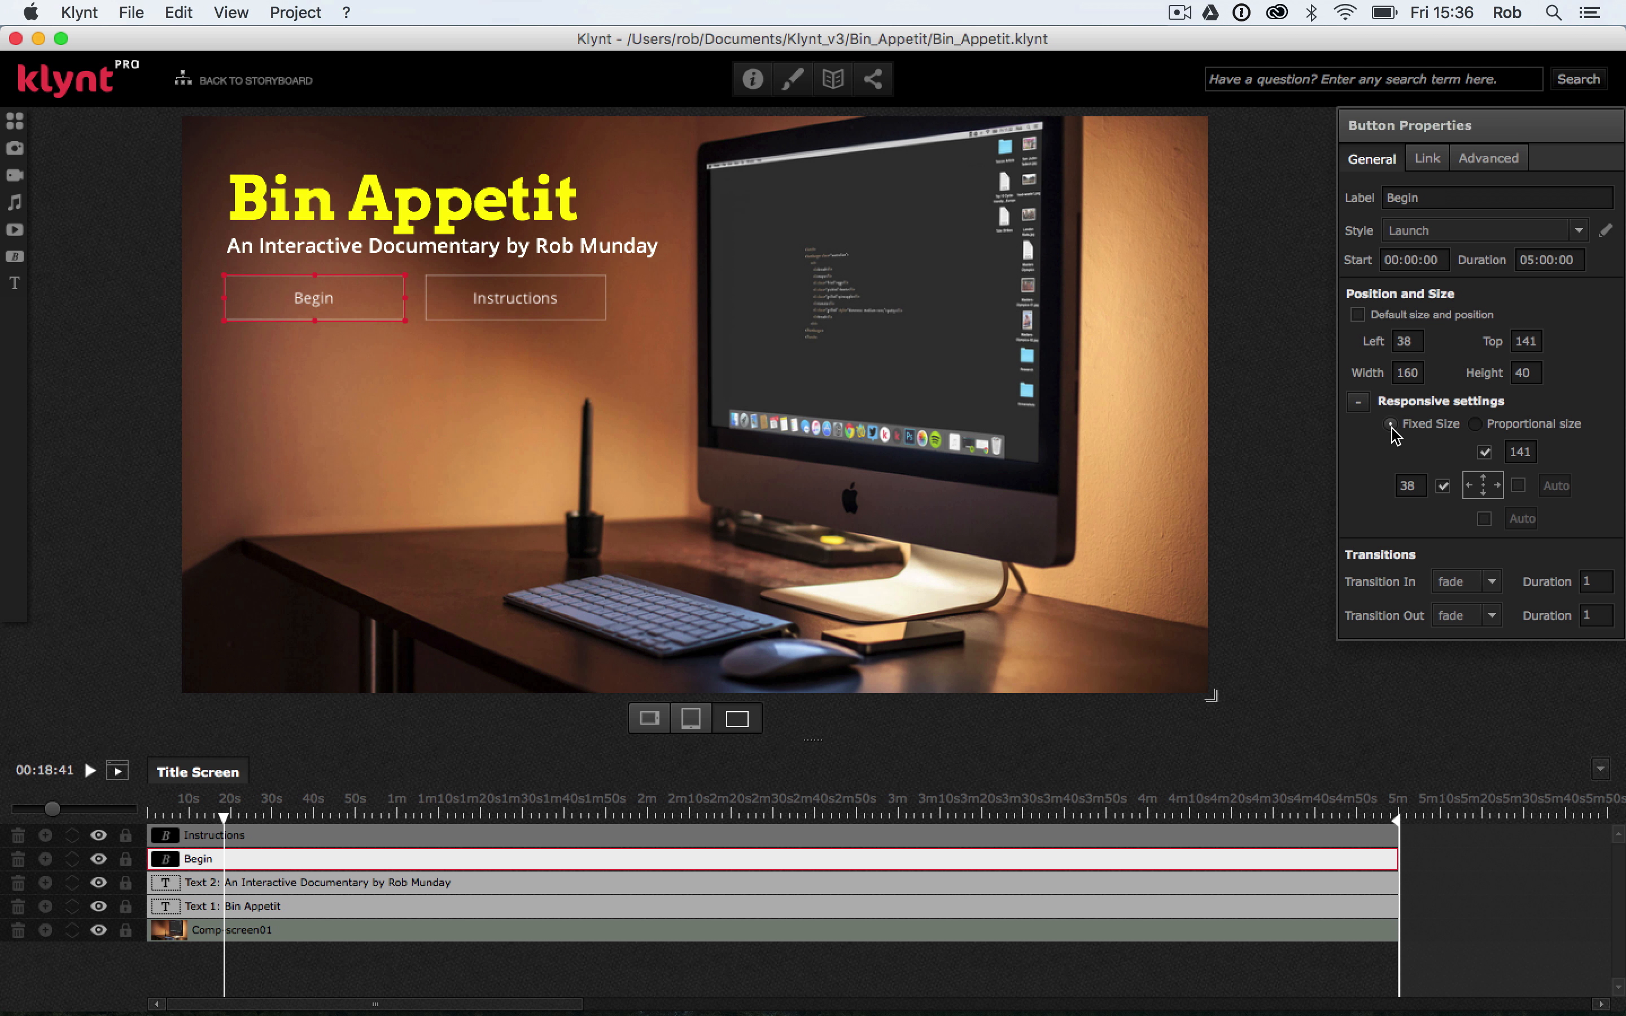
pyautogui.click(478, 315)
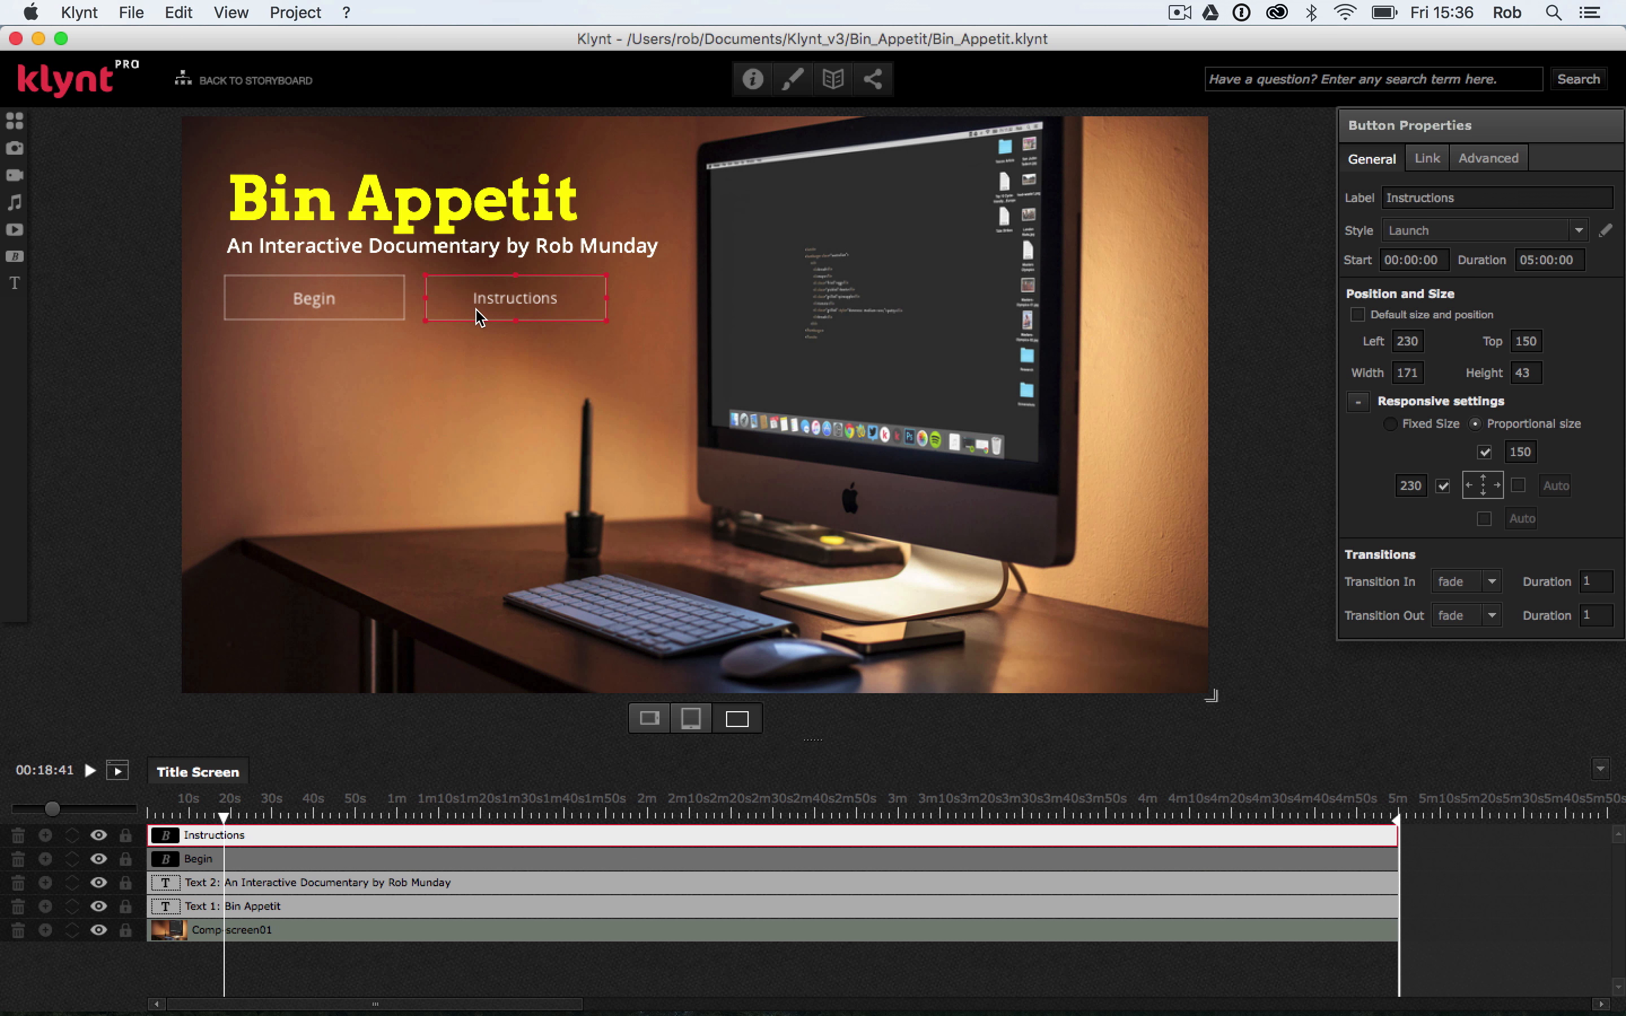
pyautogui.click(1390, 425)
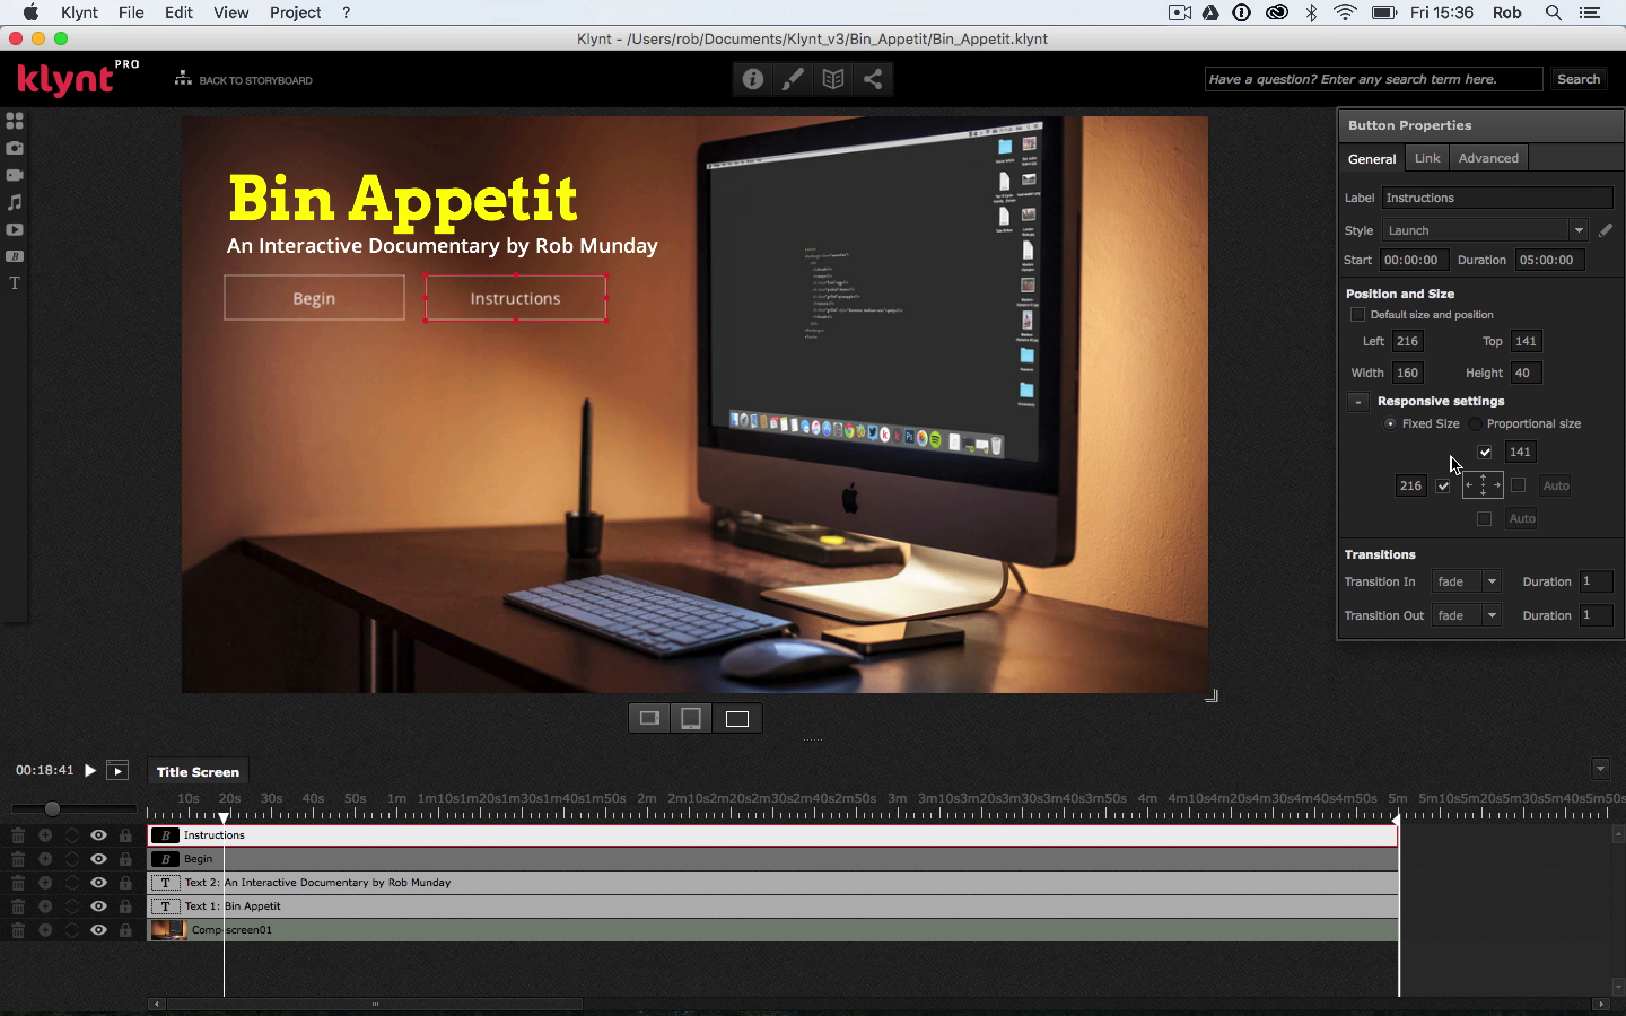
# Set the Begin button's left offset to 40 and its top offset to 140
pyautogui.click(313, 306)
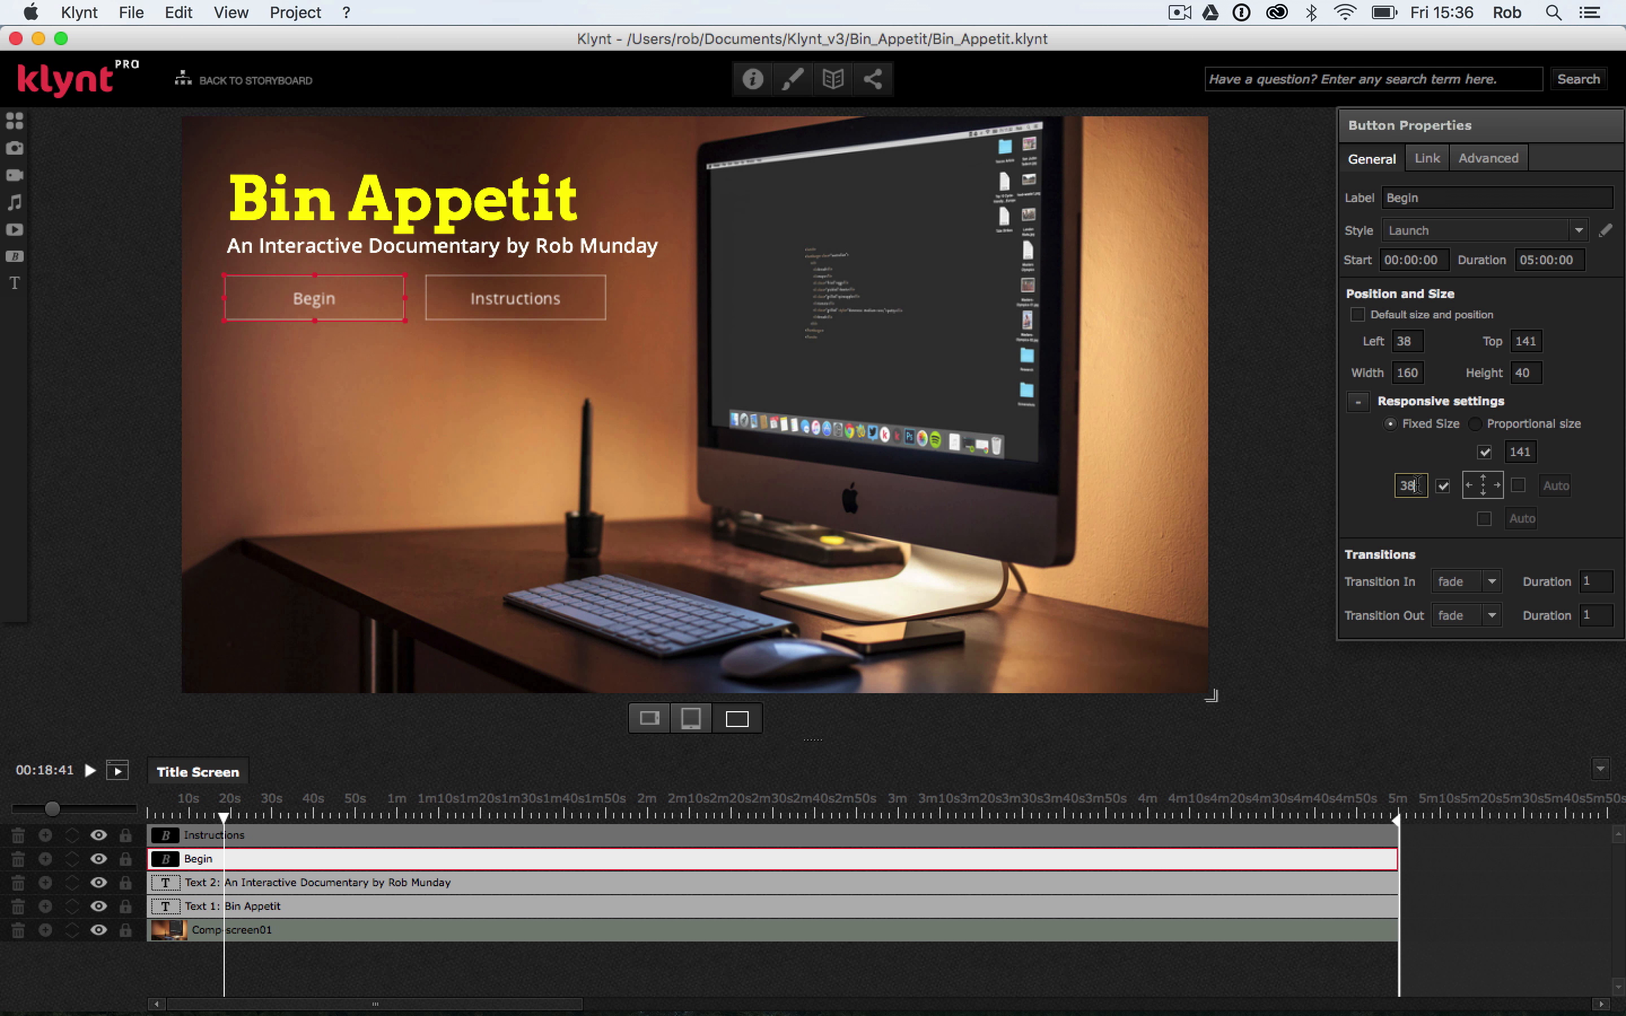
pyautogui.moveTo(1414, 486); pyautogui.dragTo(1379, 484)
pyautogui.press('Return')
pyautogui.click(1528, 452)
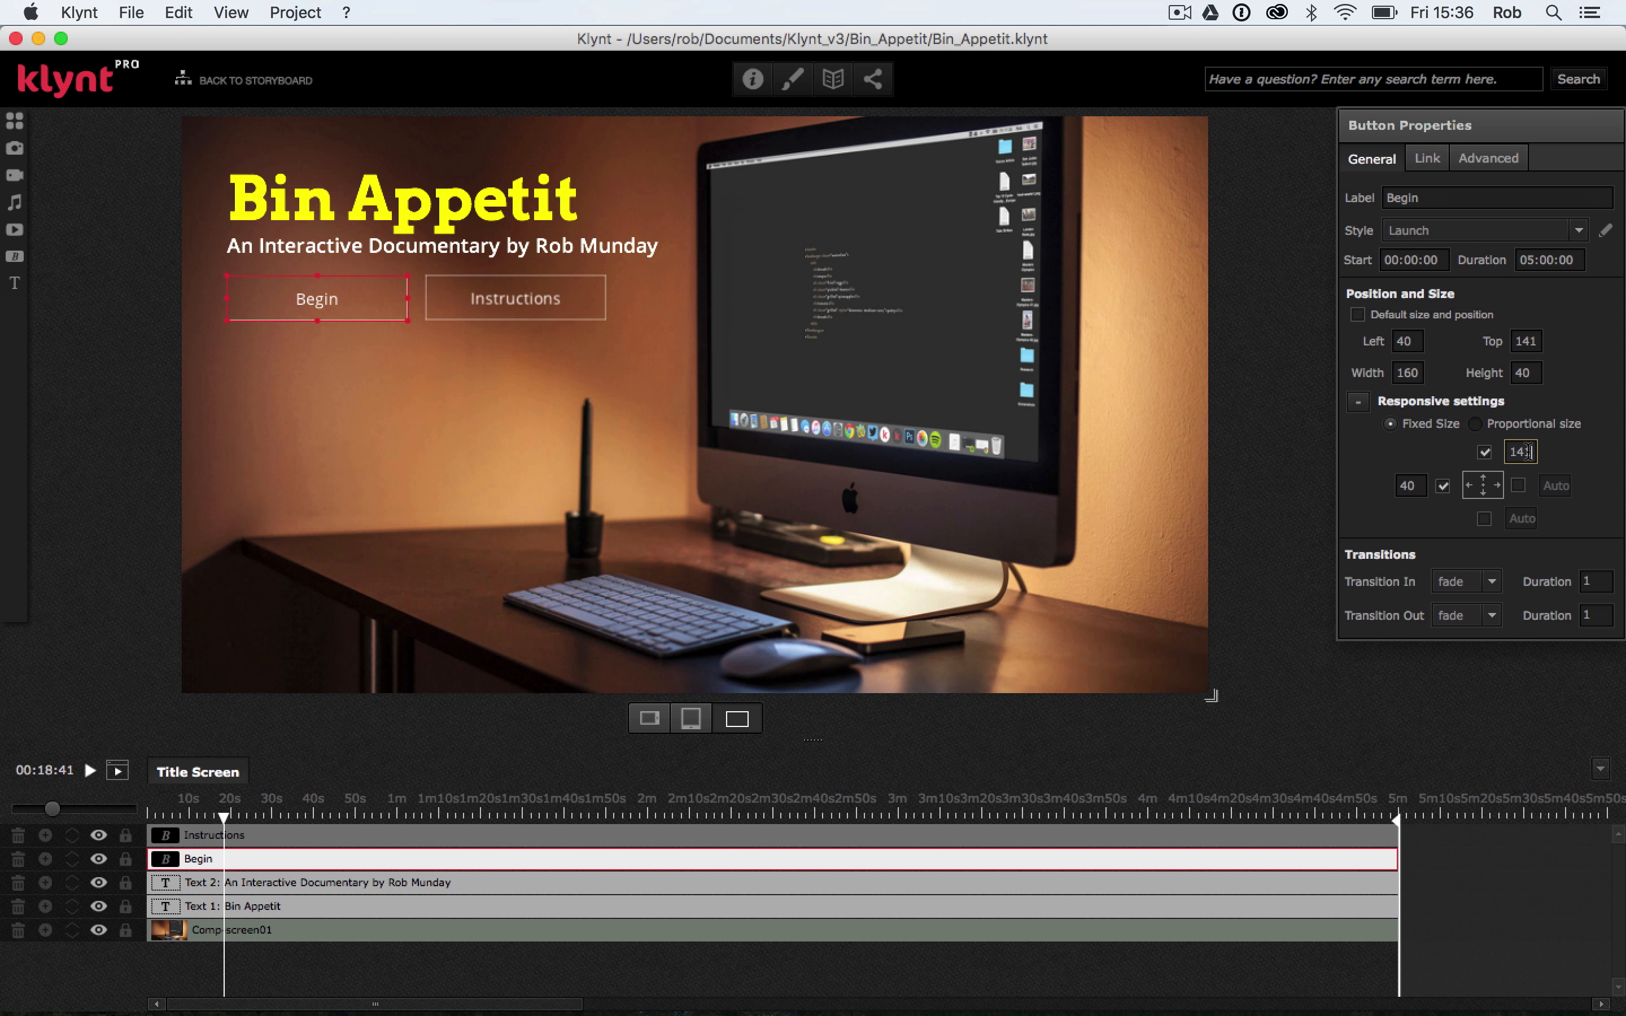
pyautogui.write('0')
pyautogui.press('Tab')
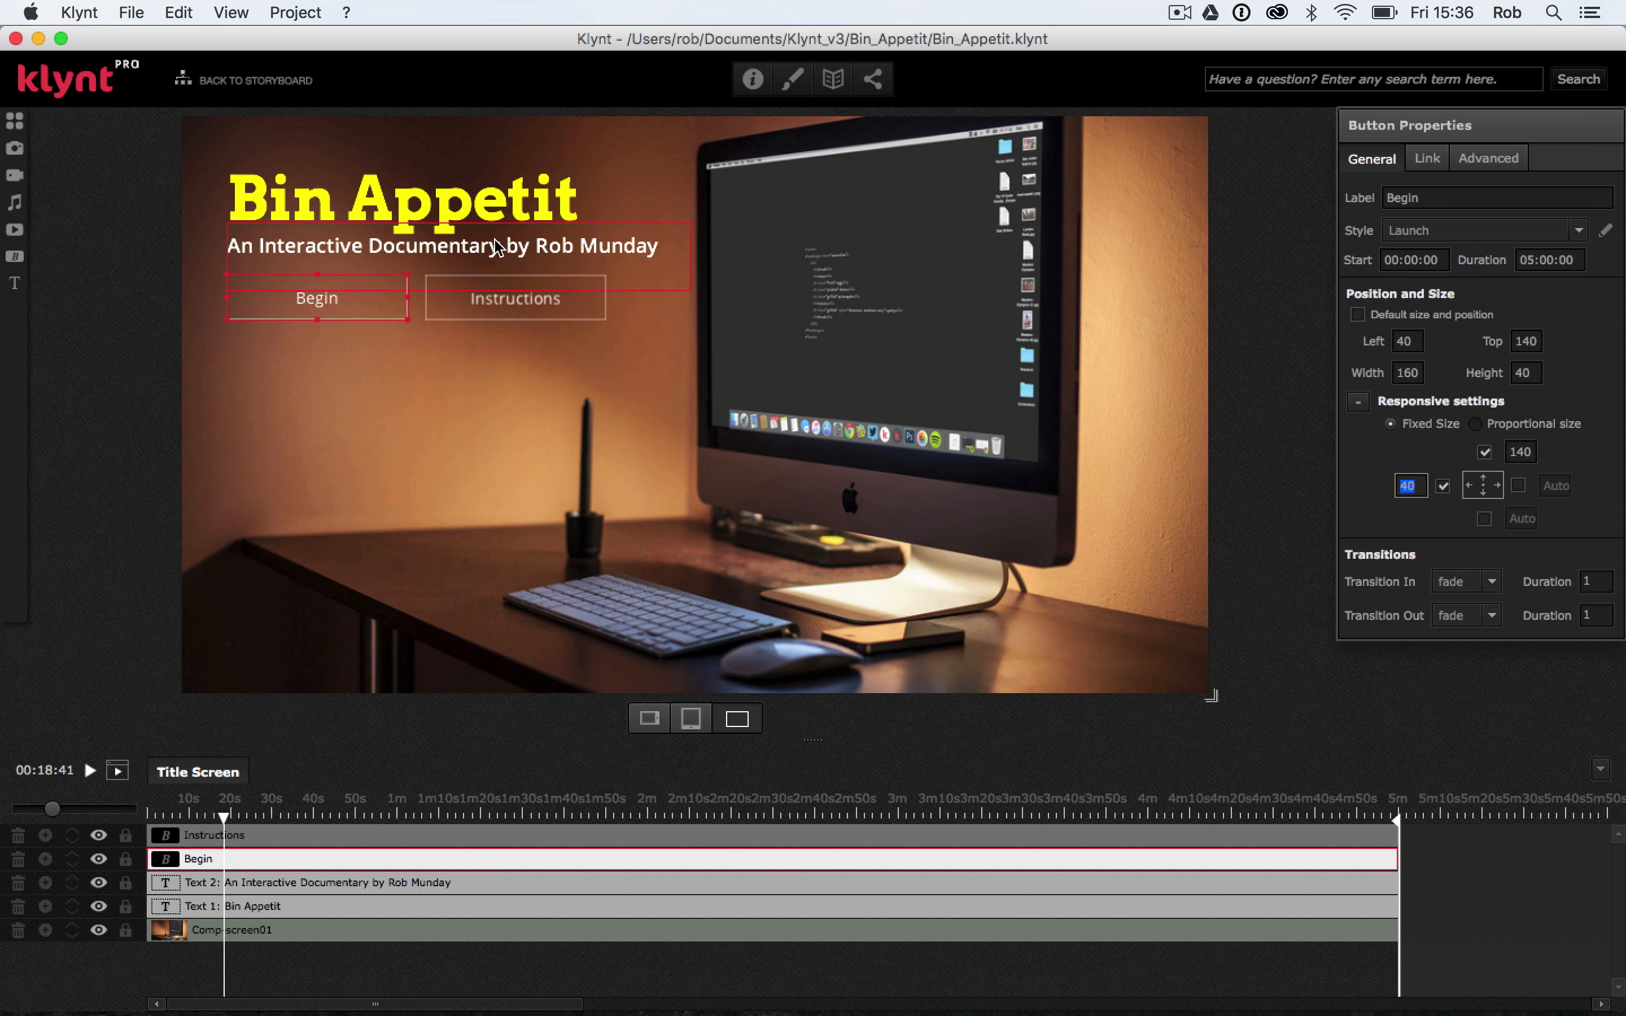
# Set the Instructions button's top offset to 140 and its left offset to 210
pyautogui.click(484, 307)
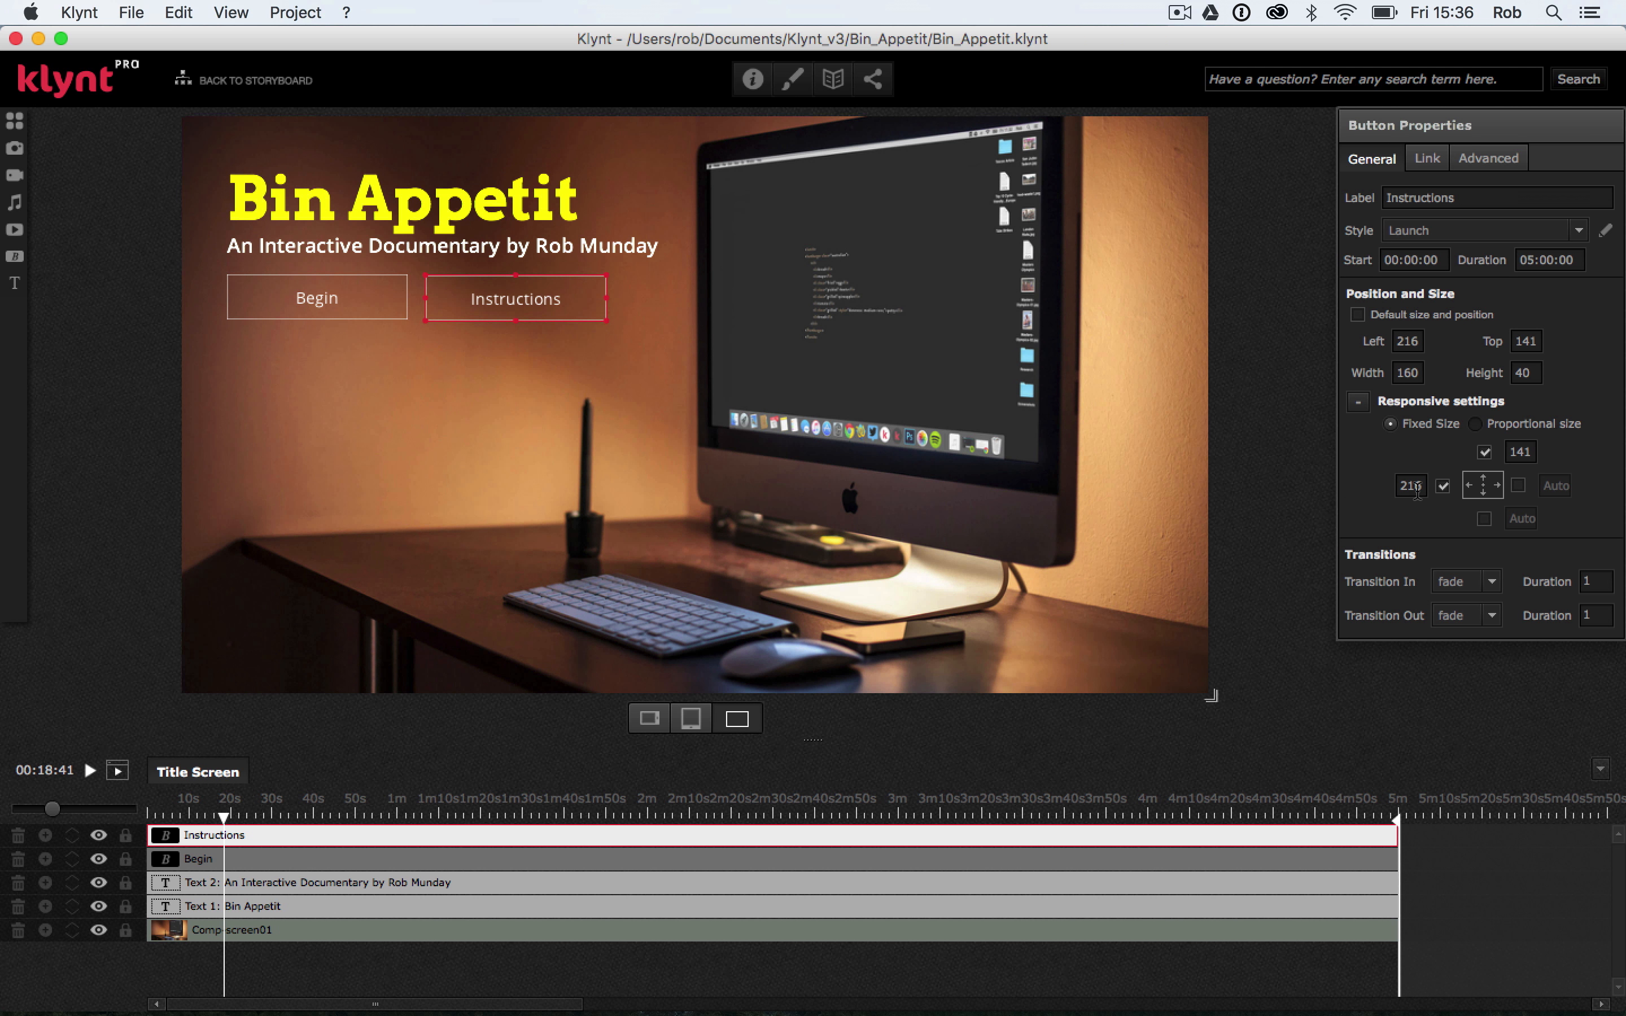
pyautogui.doubleClick(1536, 451)
pyautogui.write('140')
pyautogui.press('Tab')
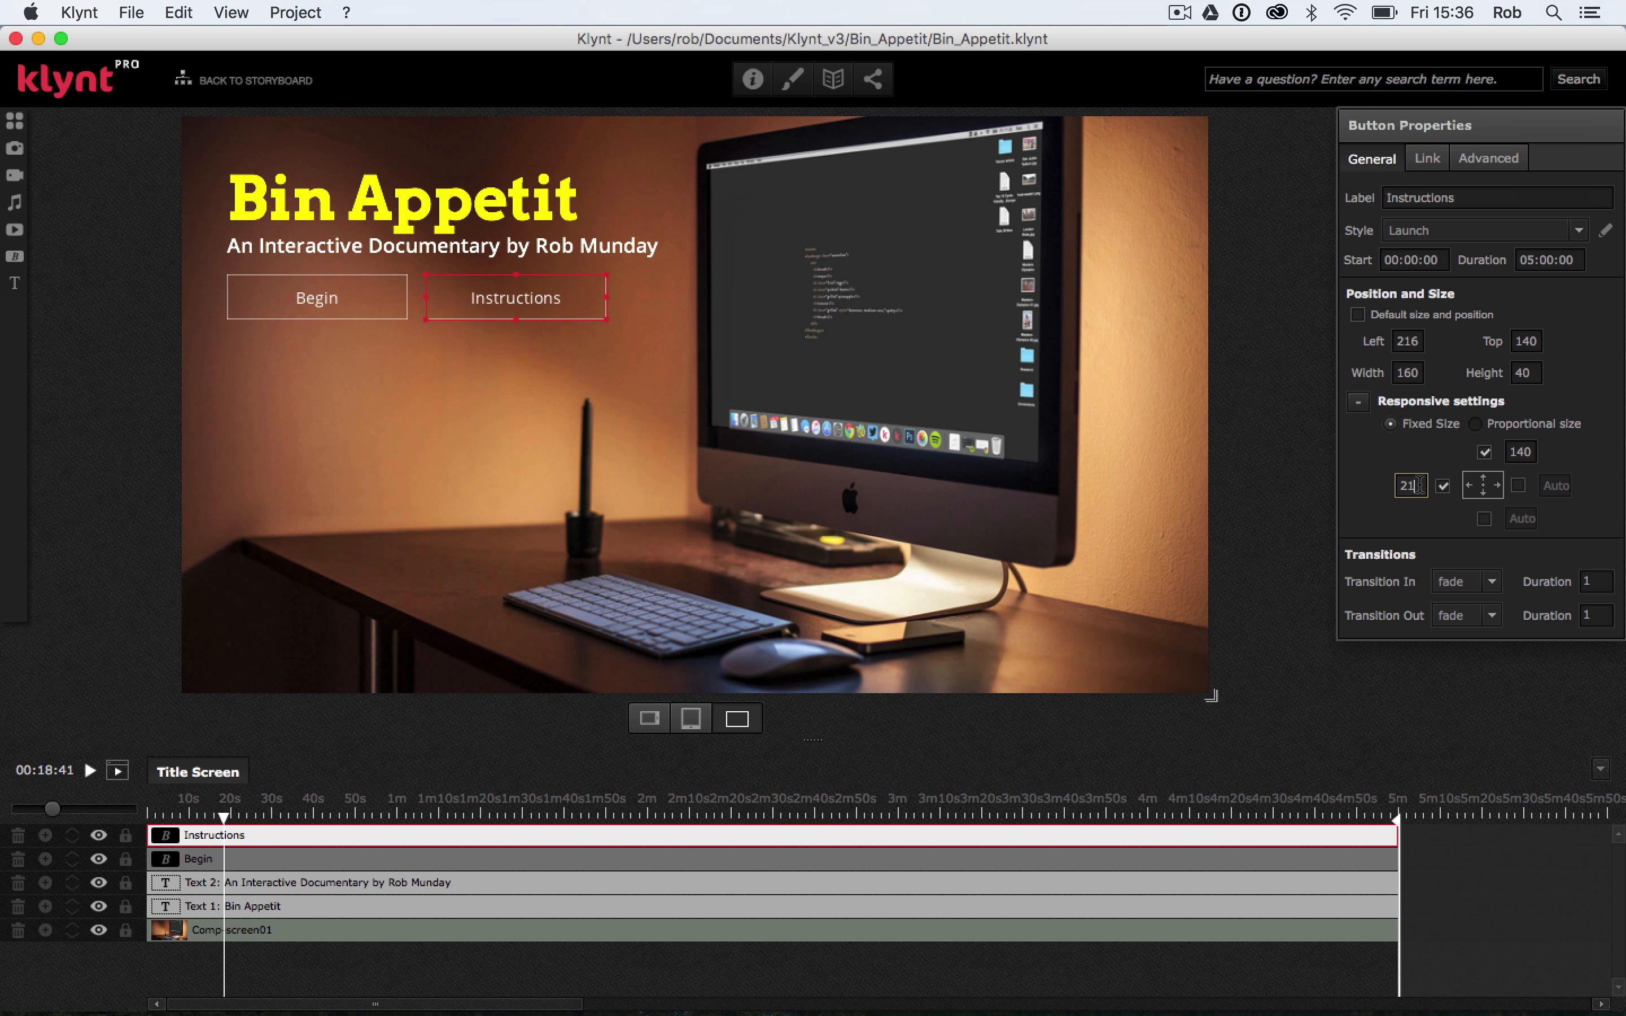
pyautogui.write('210')
pyautogui.press('Return')
pyautogui.click(561, 431)
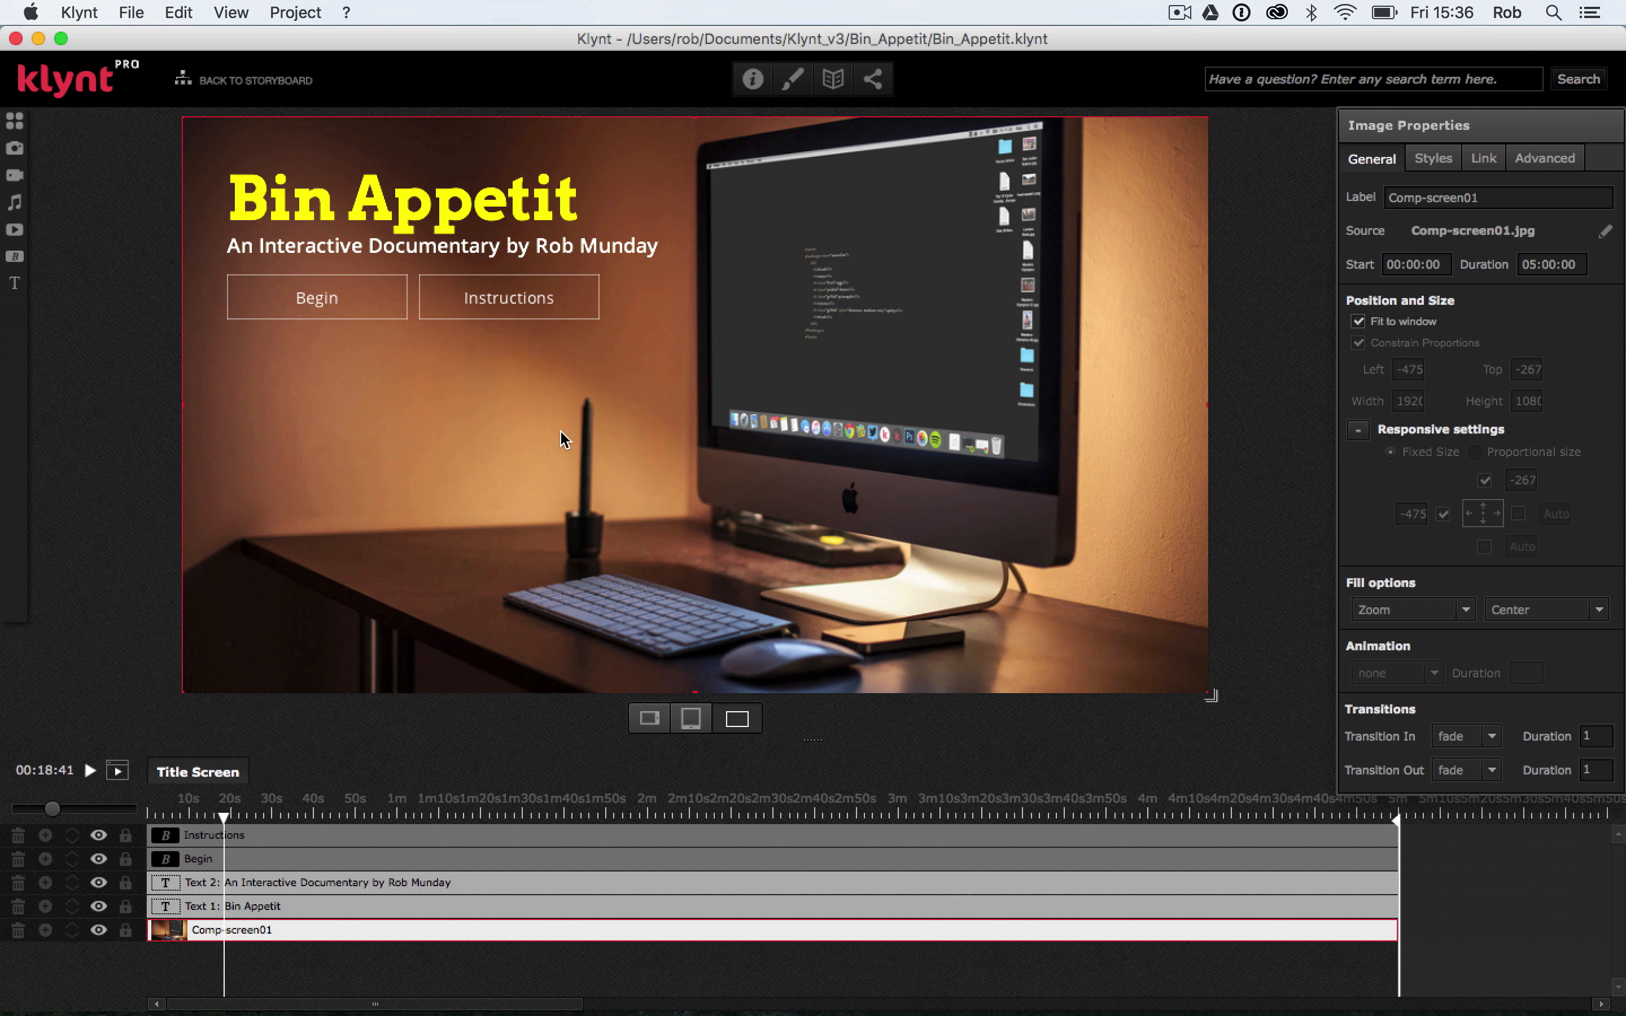
# Run the sequence from start, check the fixed-size buttons while enlarging the browser window, and return to Klynt
pyautogui.click(131, 12)
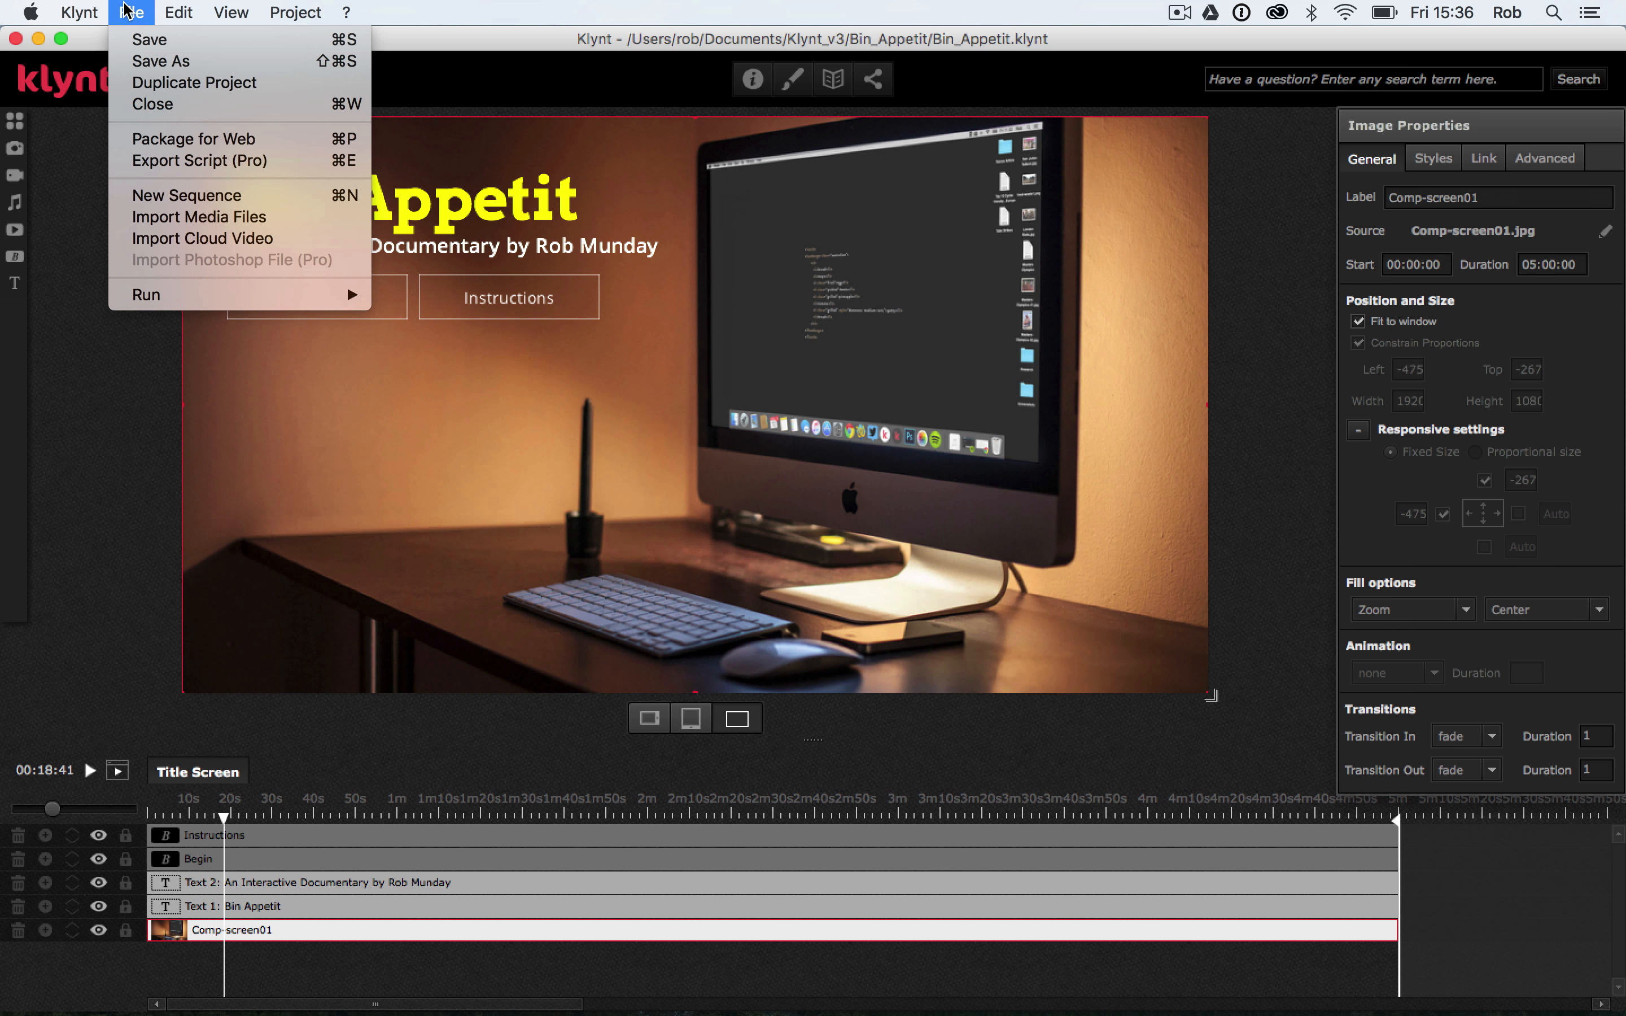
pyautogui.moveTo(201, 295)
pyautogui.click(421, 317)
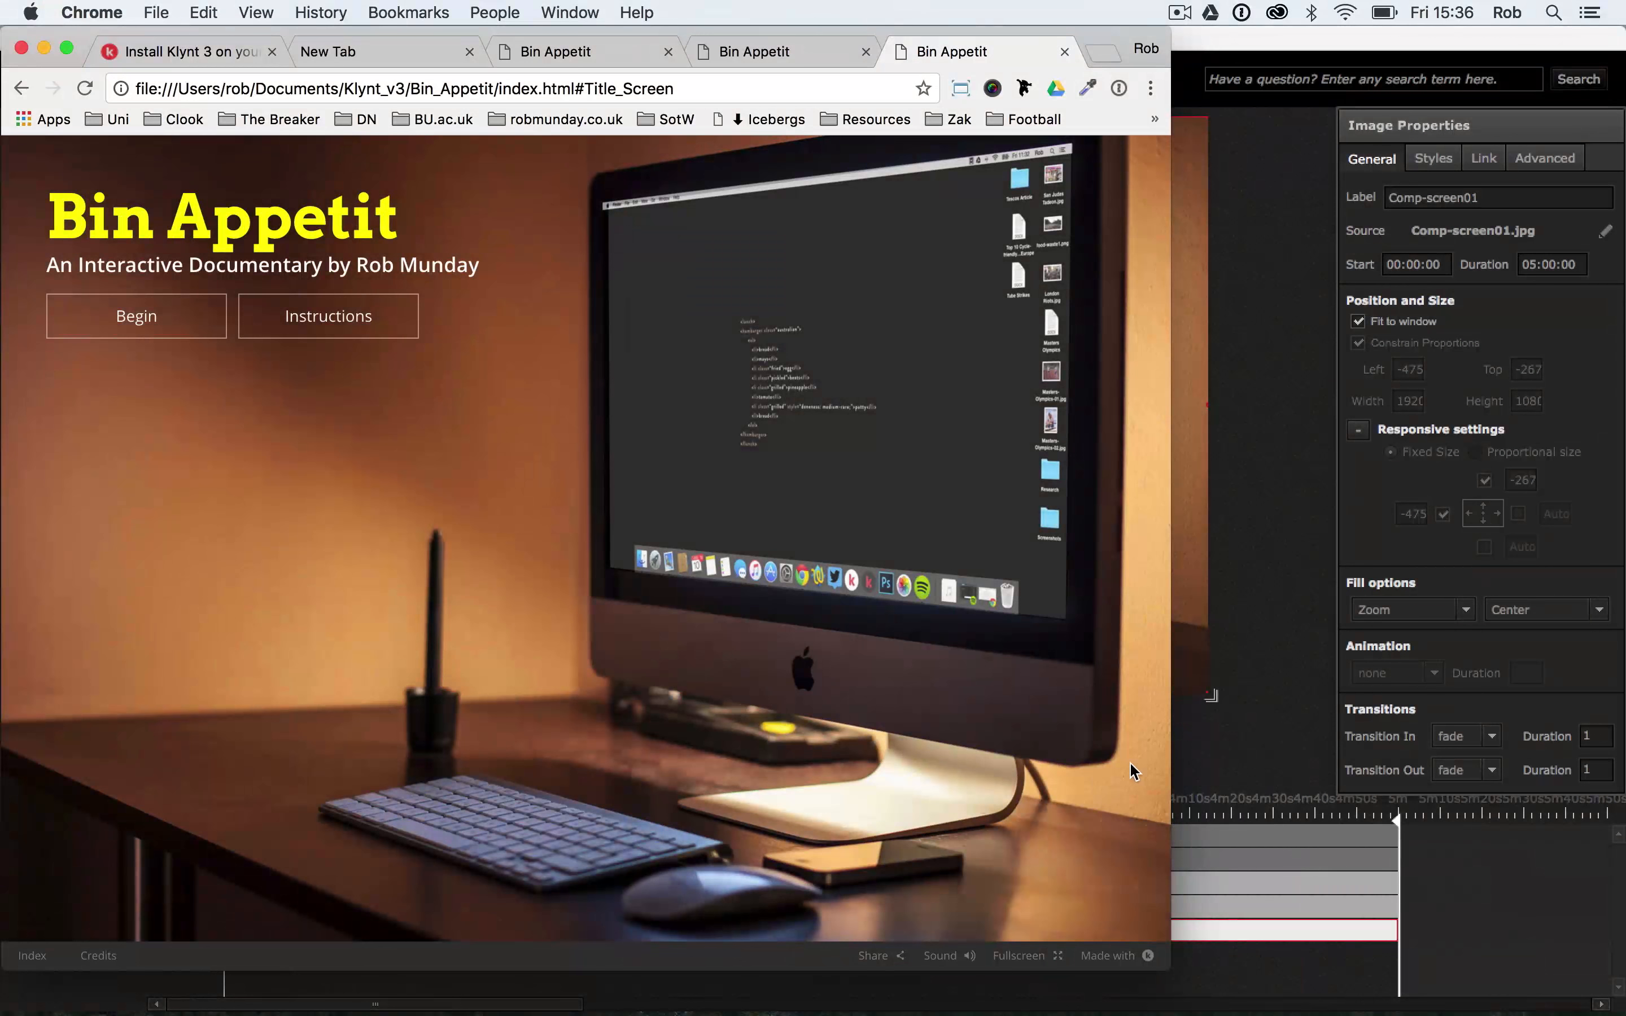
pyautogui.moveTo(1171, 813); pyautogui.dragTo(1606, 982)
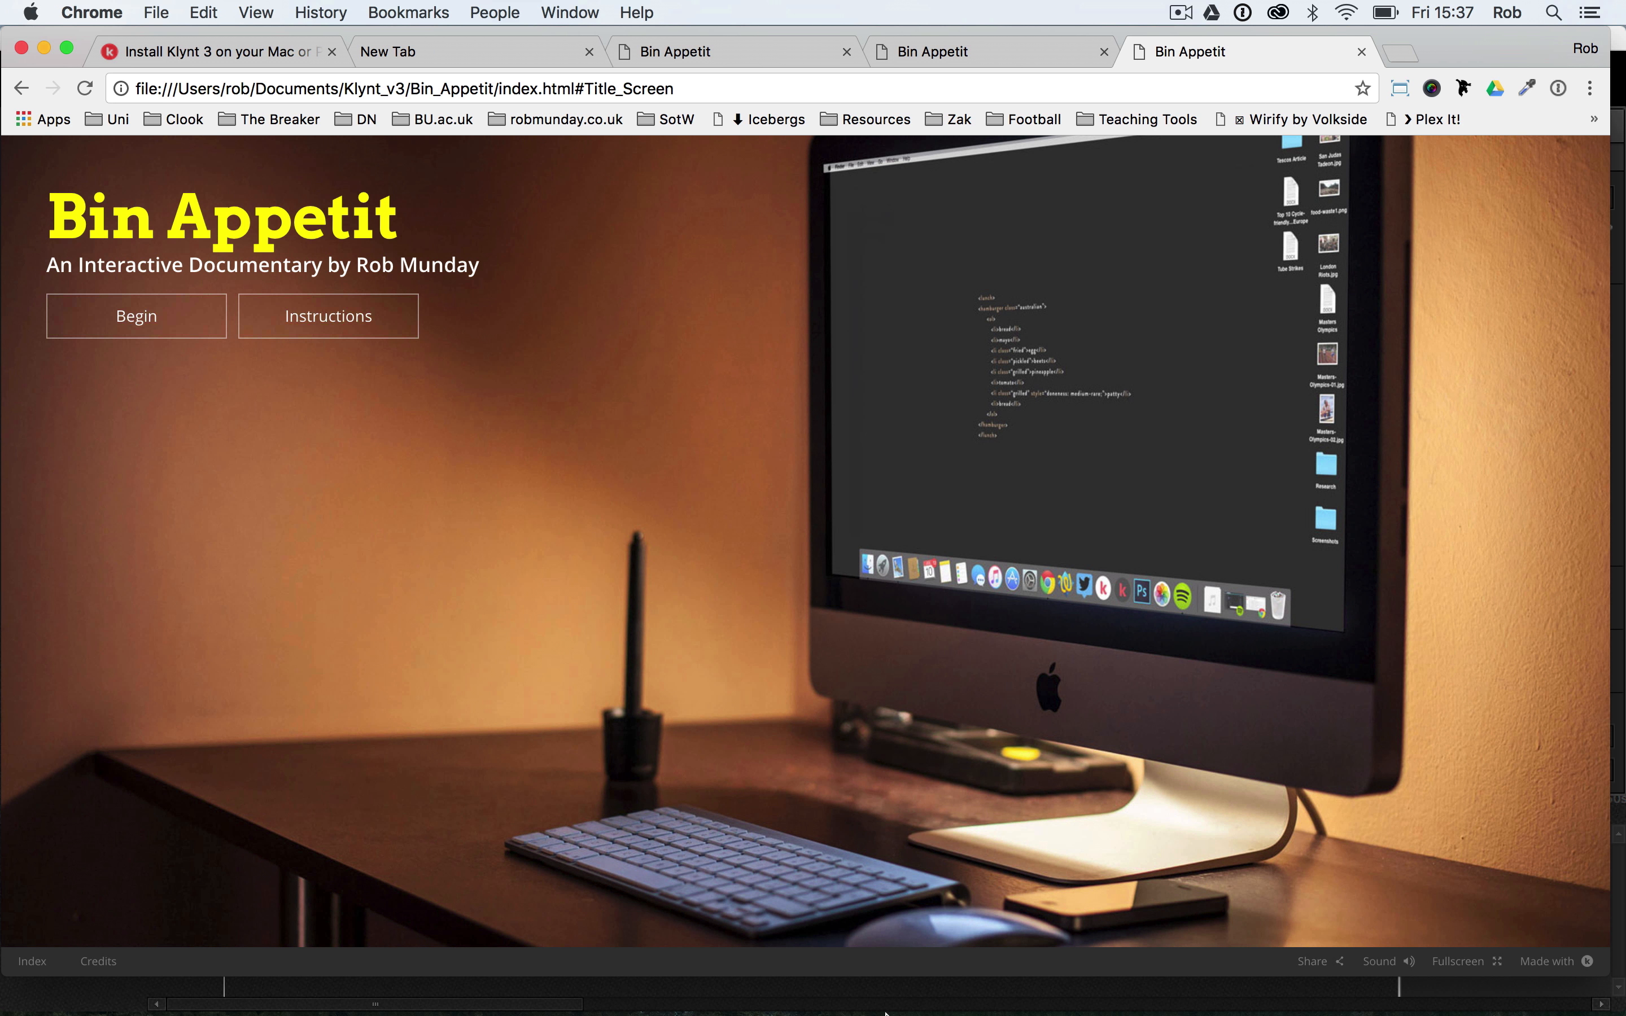
pyautogui.moveTo(853, 1009)
pyautogui.click(898, 981)
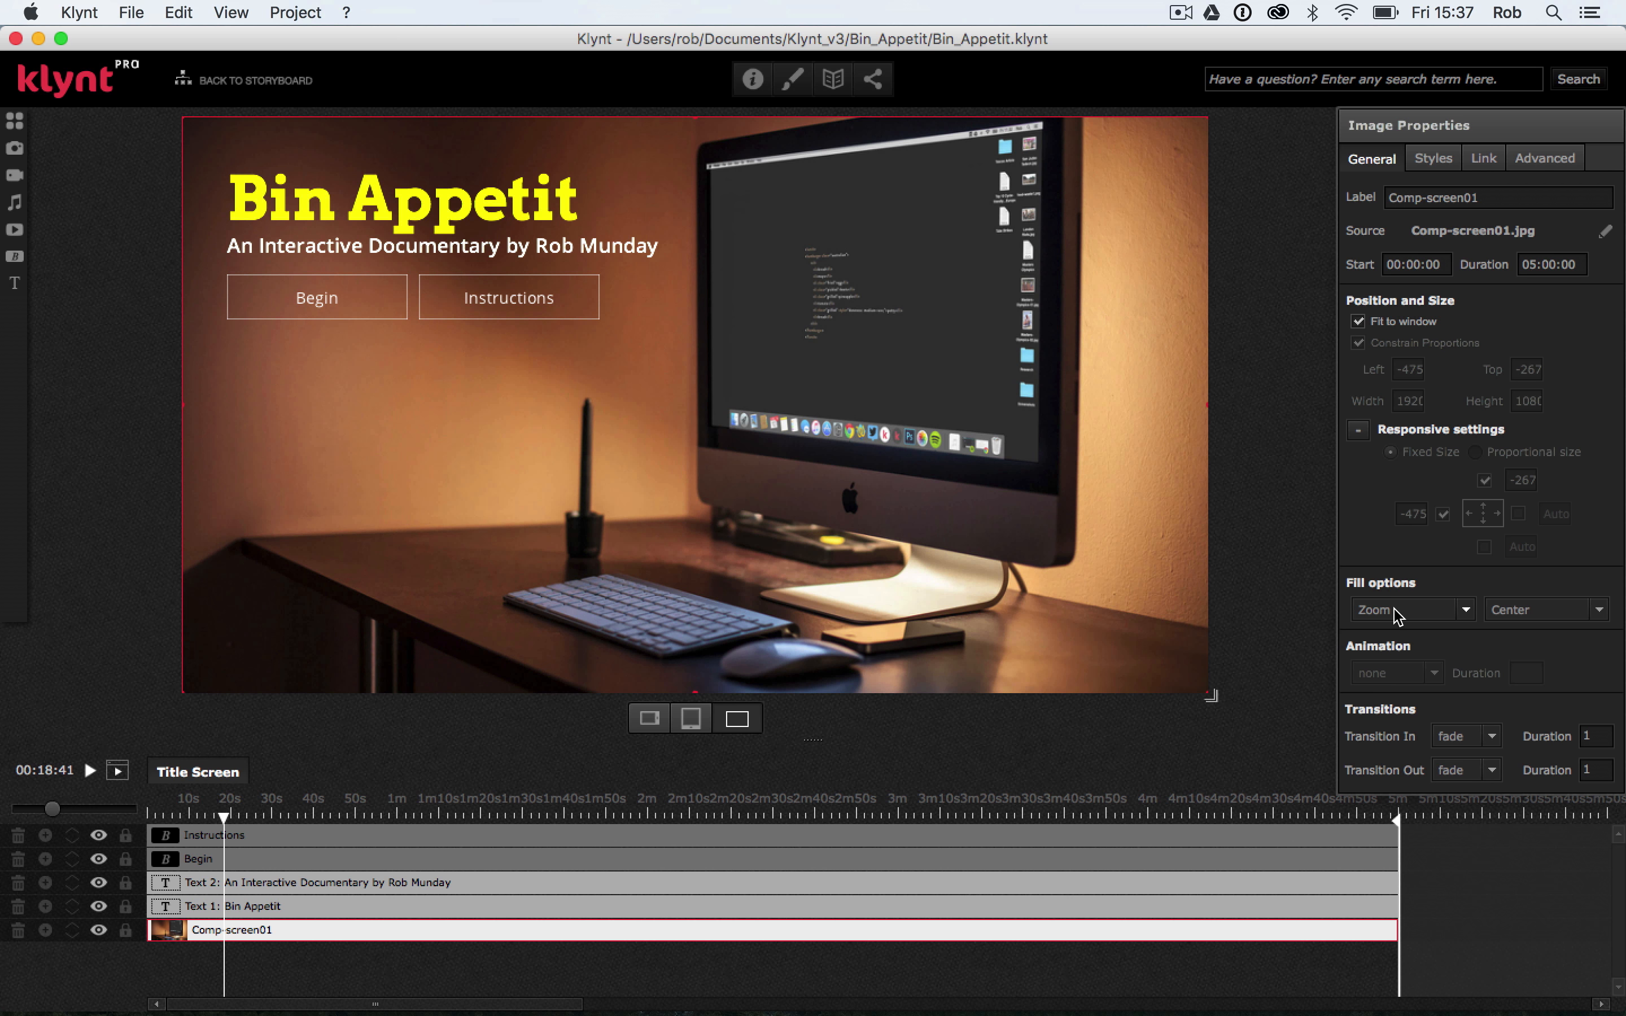
# Try the Stretch fill option on the background image, preview the sequence from start at different window sizes, and return to Klynt
pyautogui.click(1464, 612)
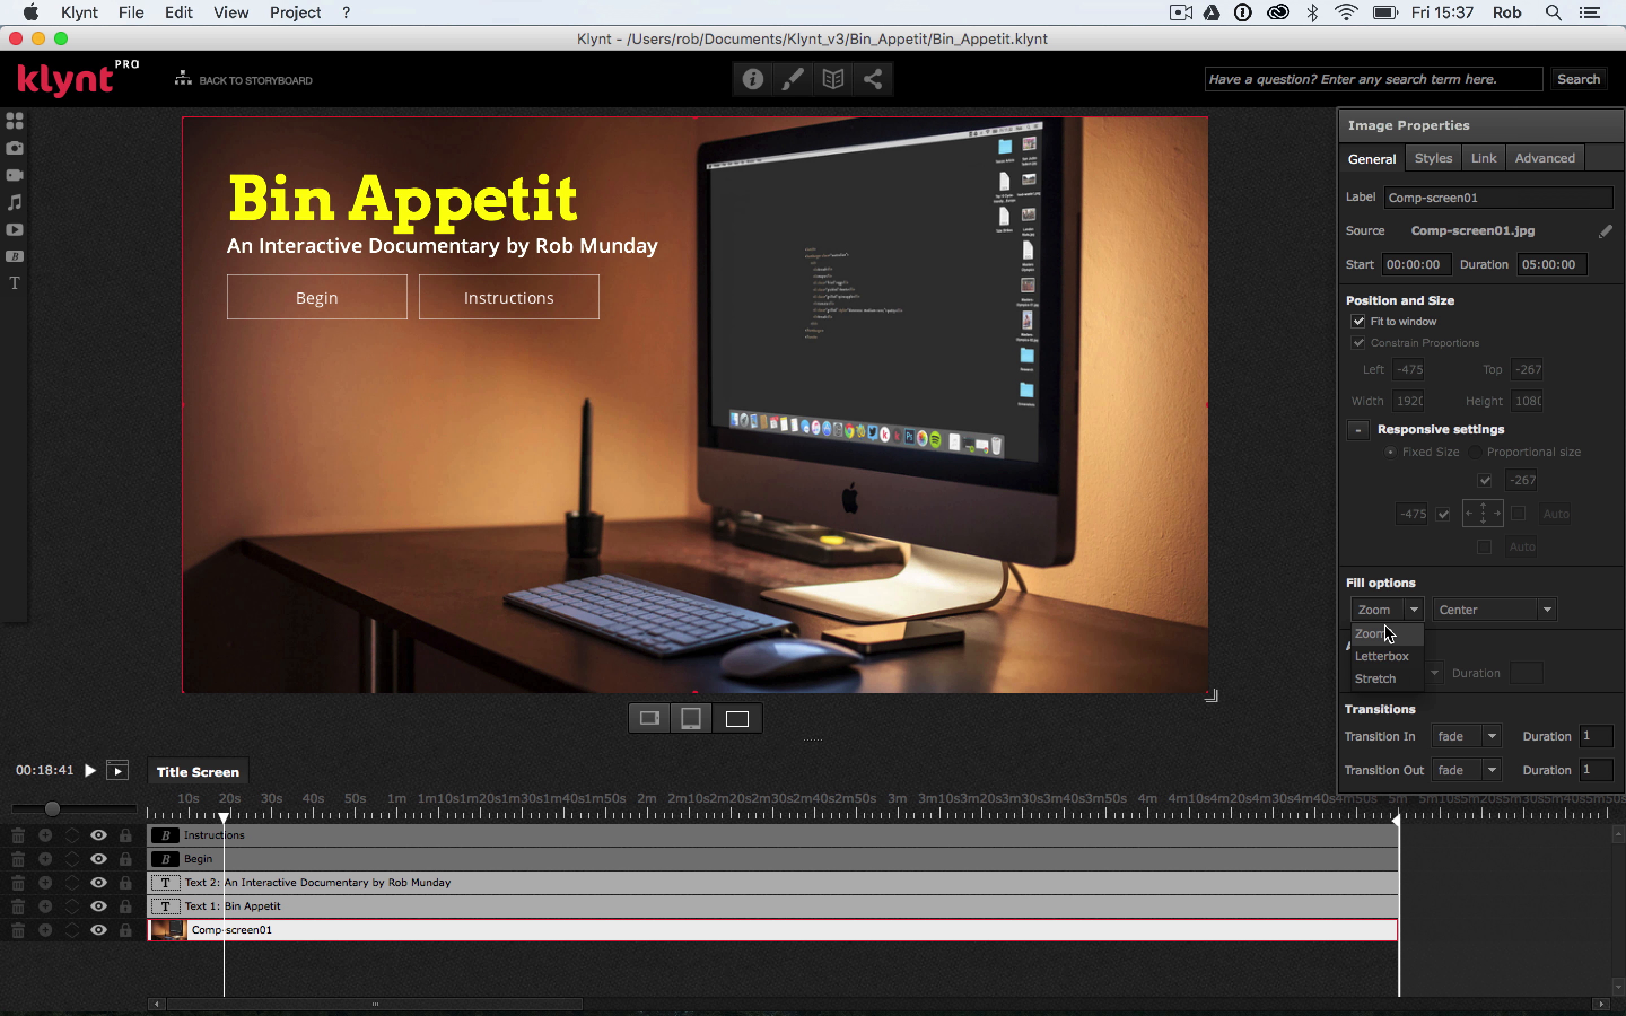
pyautogui.click(1388, 678)
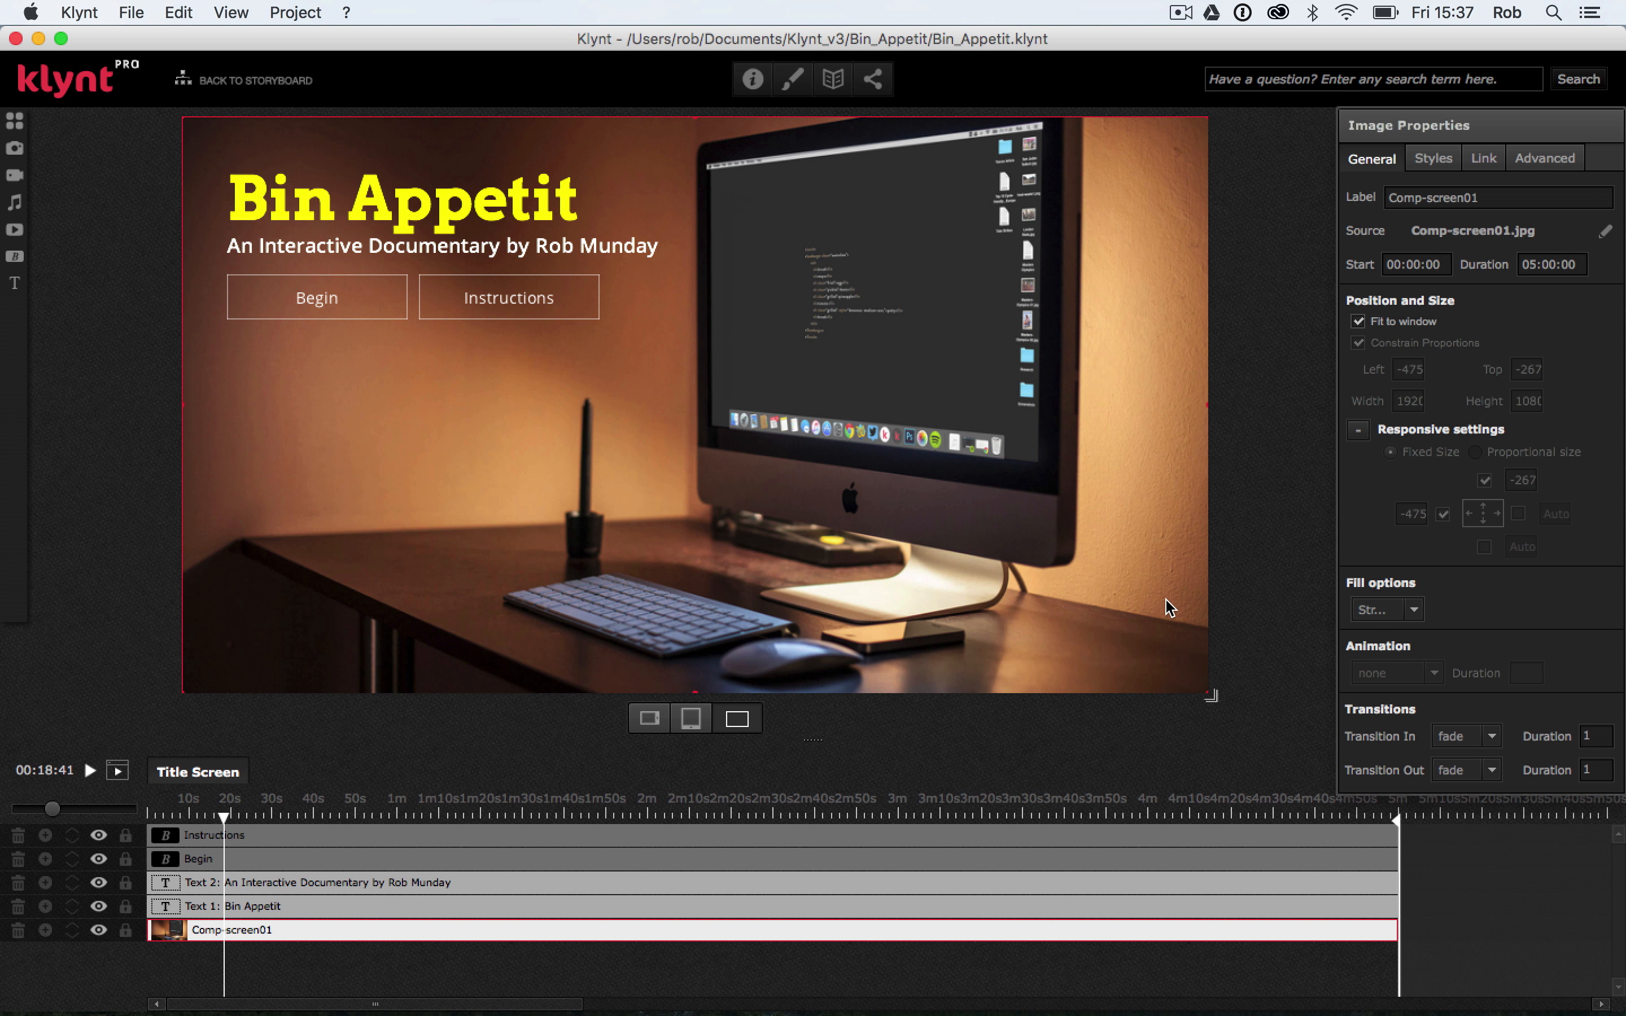
pyautogui.click(127, 14)
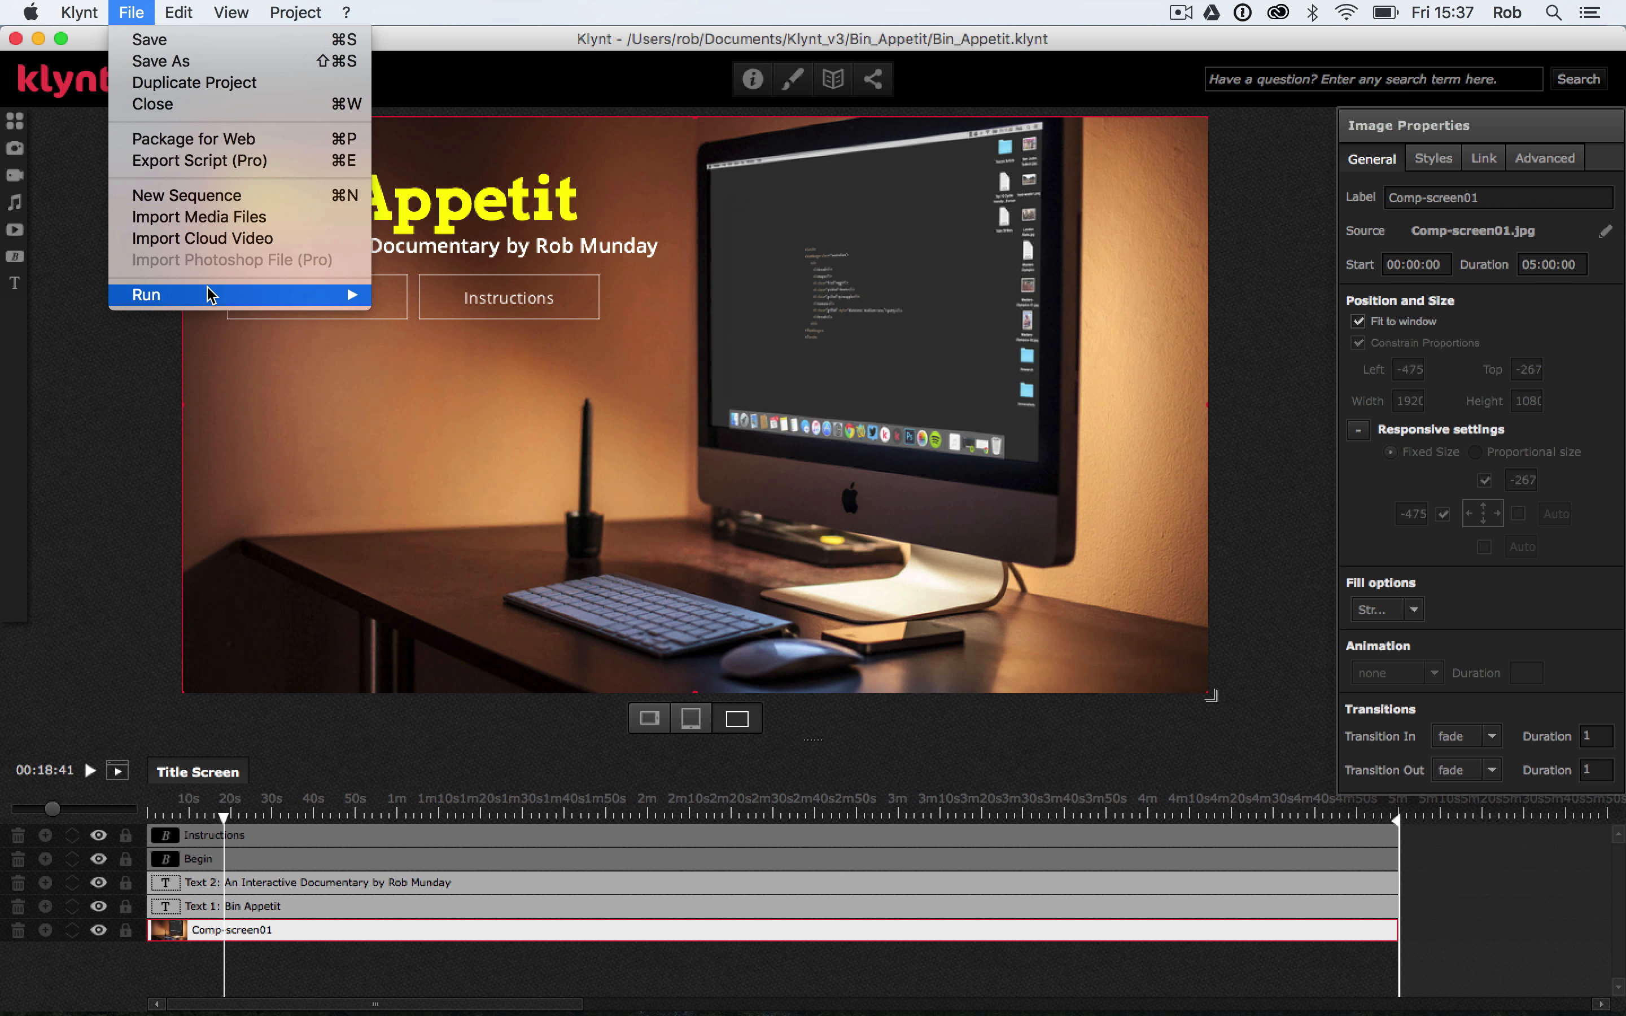
pyautogui.moveTo(210, 295)
pyautogui.click(475, 317)
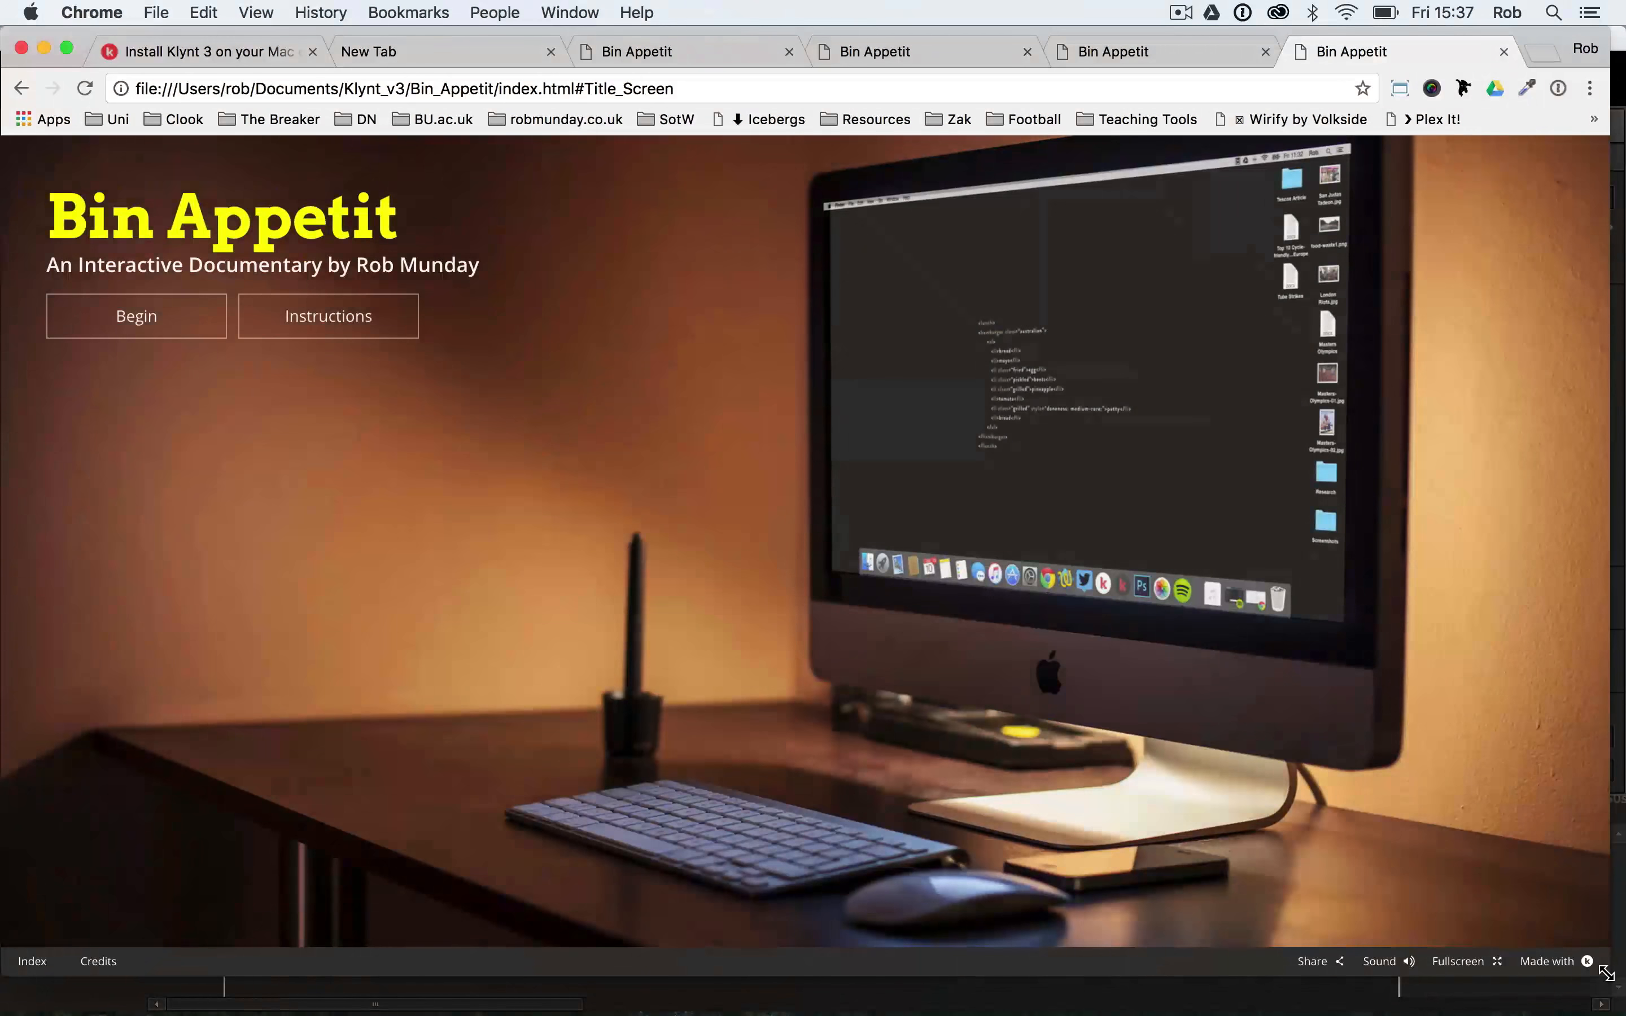
pyautogui.moveTo(1606, 972); pyautogui.dragTo(1448, 675)
pyautogui.moveTo(1342, 708); pyautogui.dragTo(1597, 951)
pyautogui.moveTo(1167, 975)
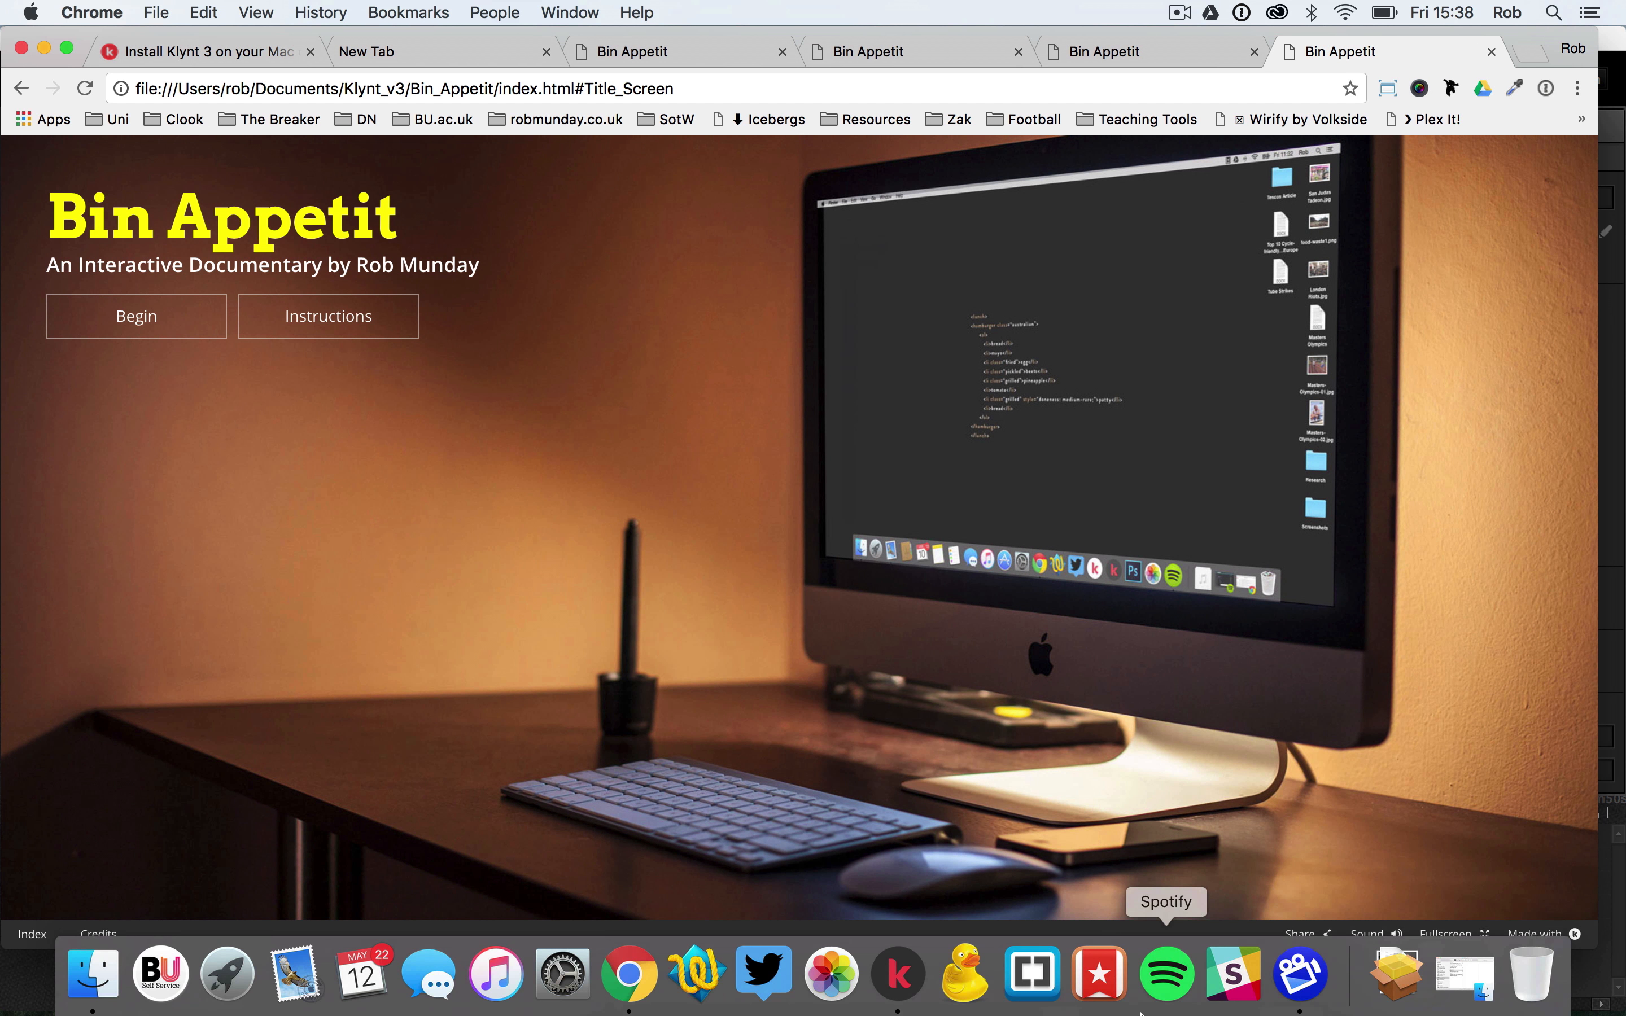
pyautogui.click(897, 973)
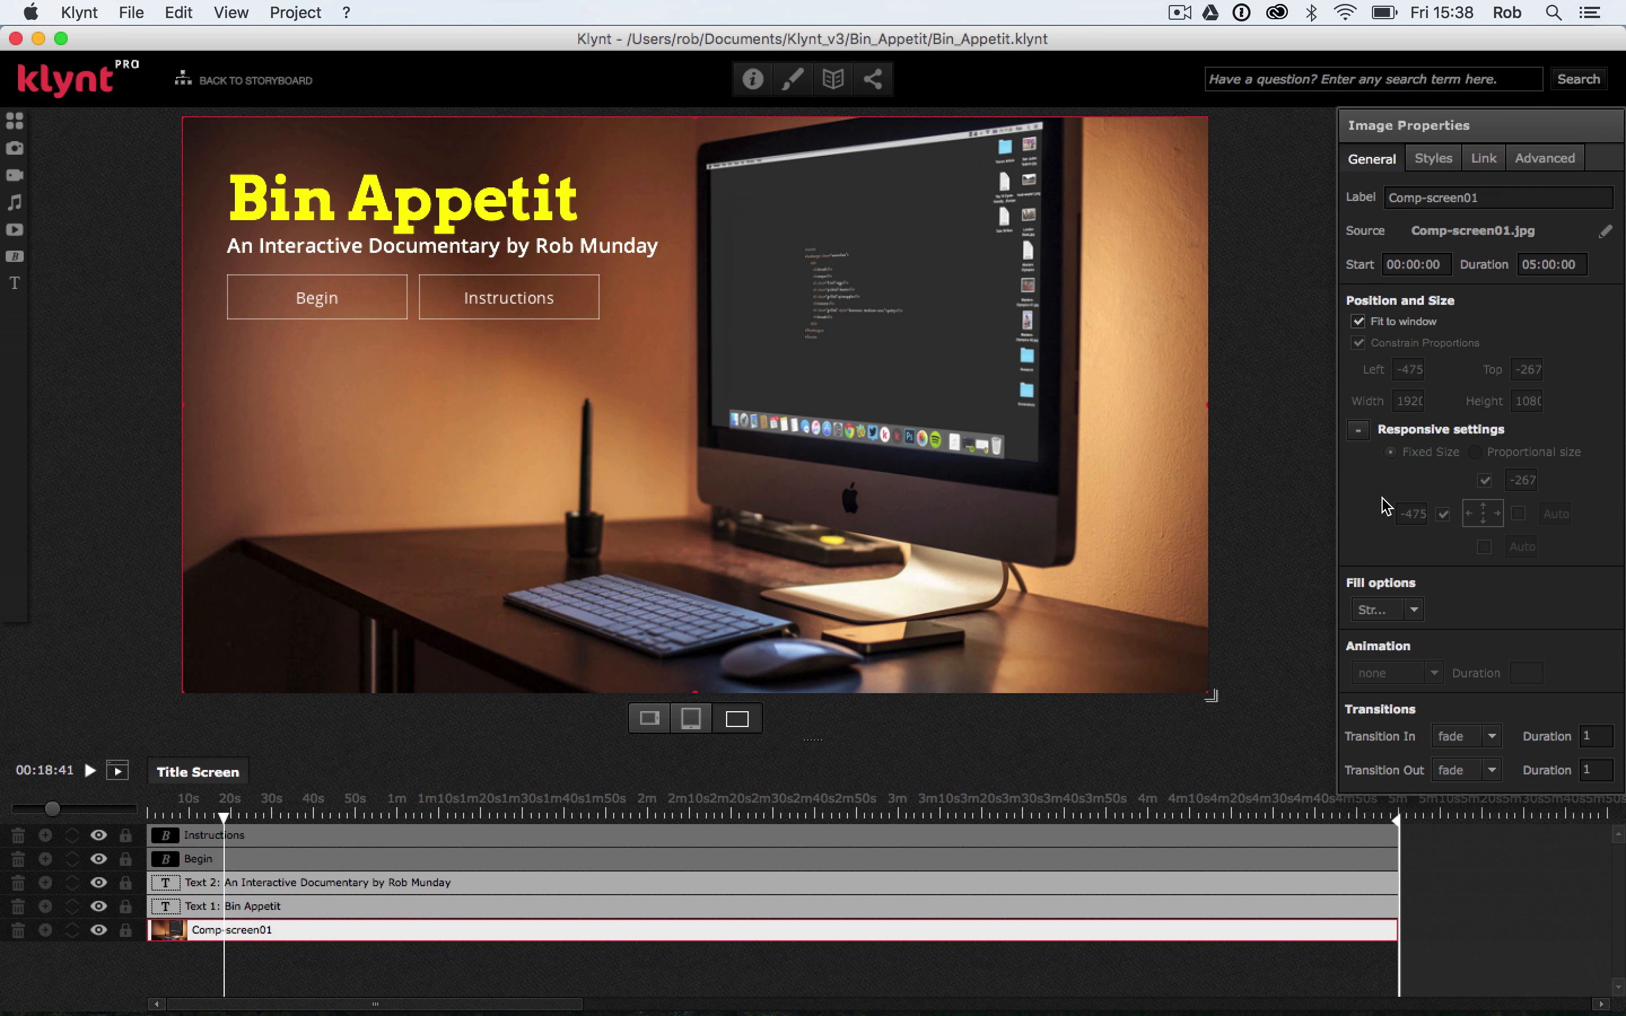
# Try the Letterbox fill option on the background image, preview the sequence from start at different window sizes, and return to Klynt
pyautogui.click(1413, 610)
pyautogui.click(1392, 664)
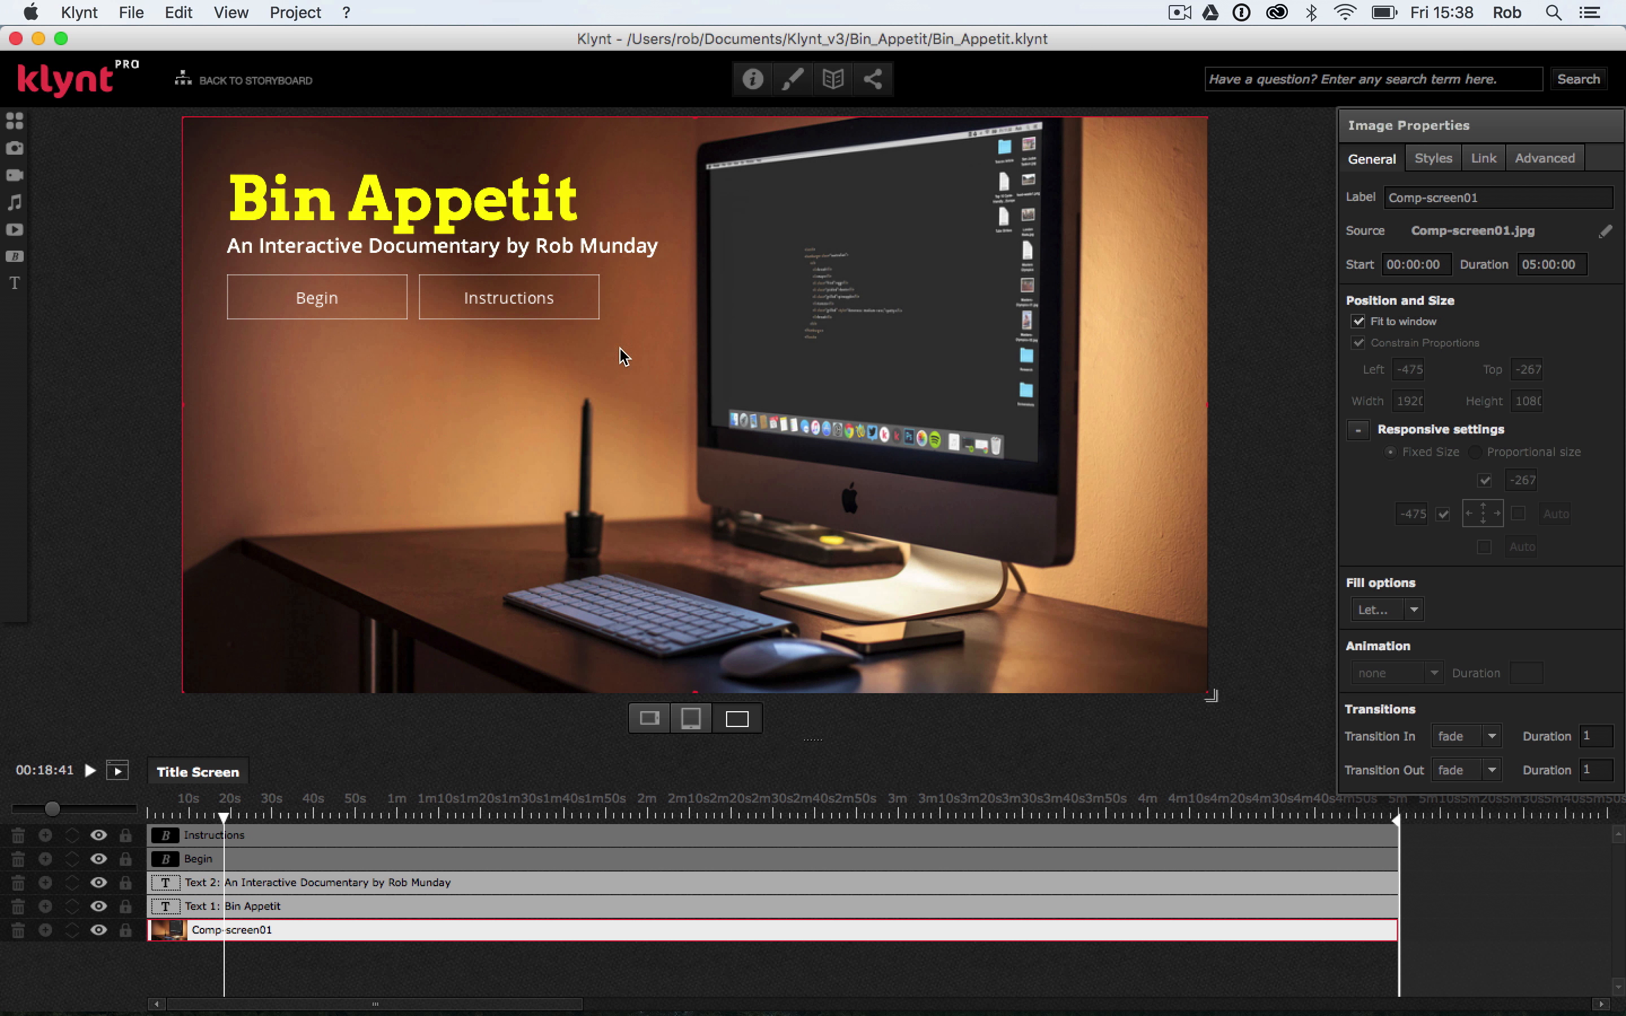
pyautogui.click(125, 8)
pyautogui.moveTo(232, 294)
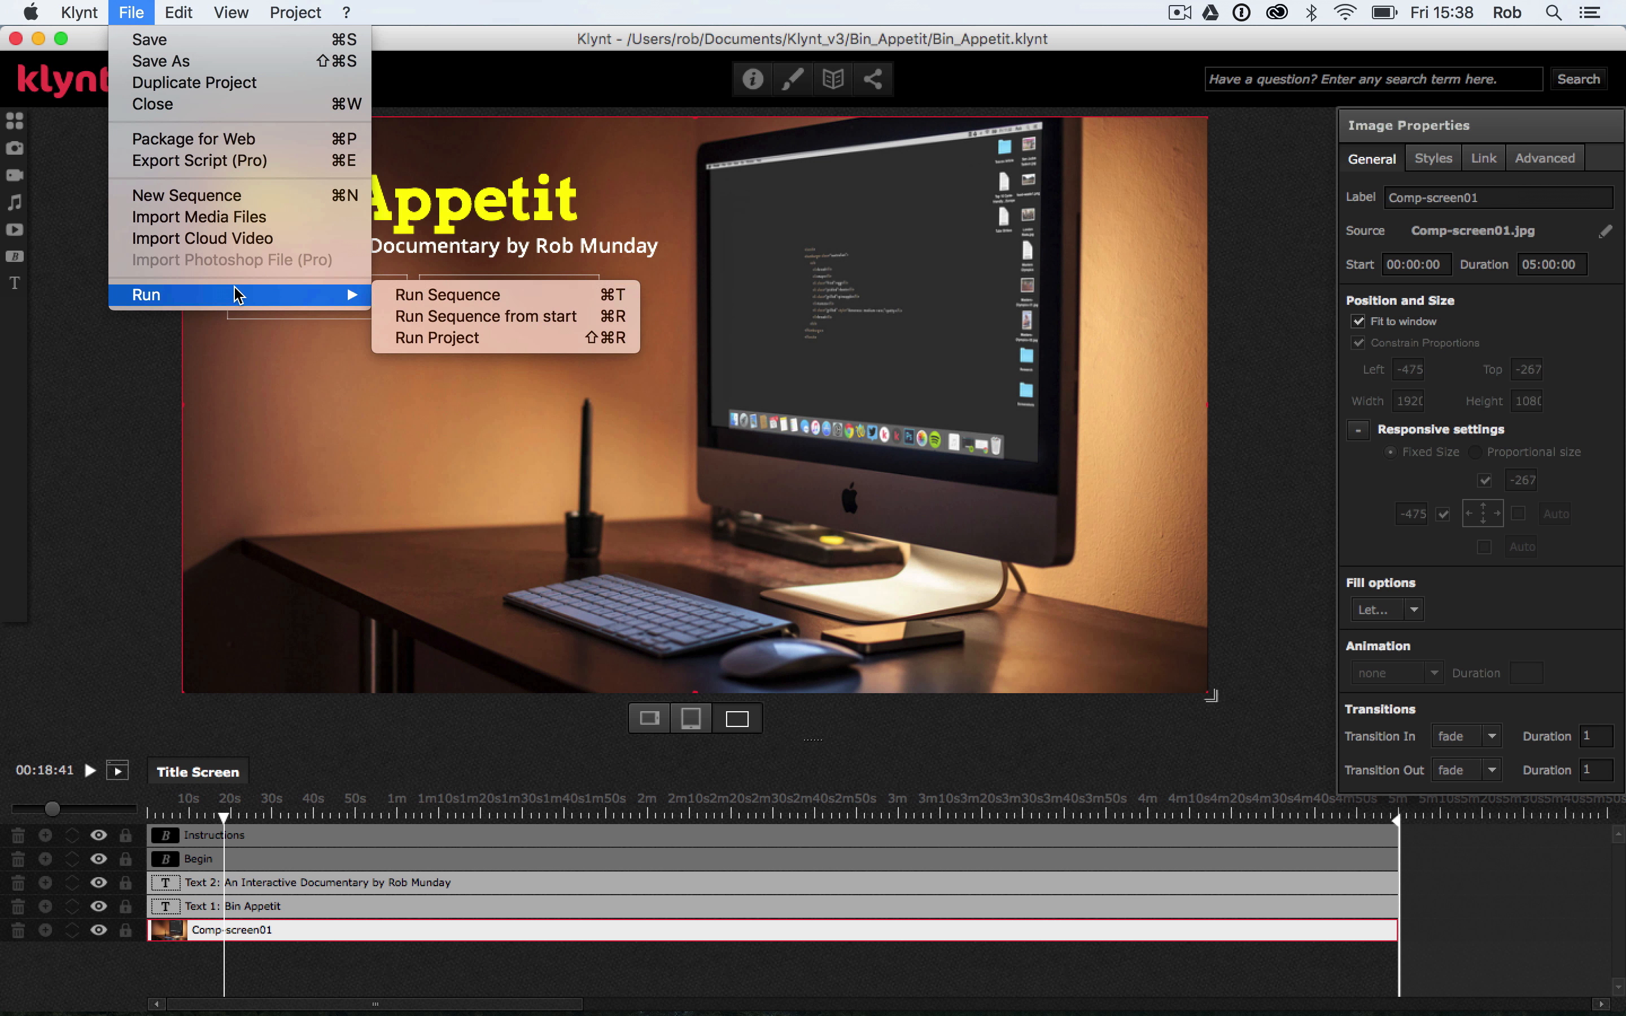
pyautogui.click(415, 316)
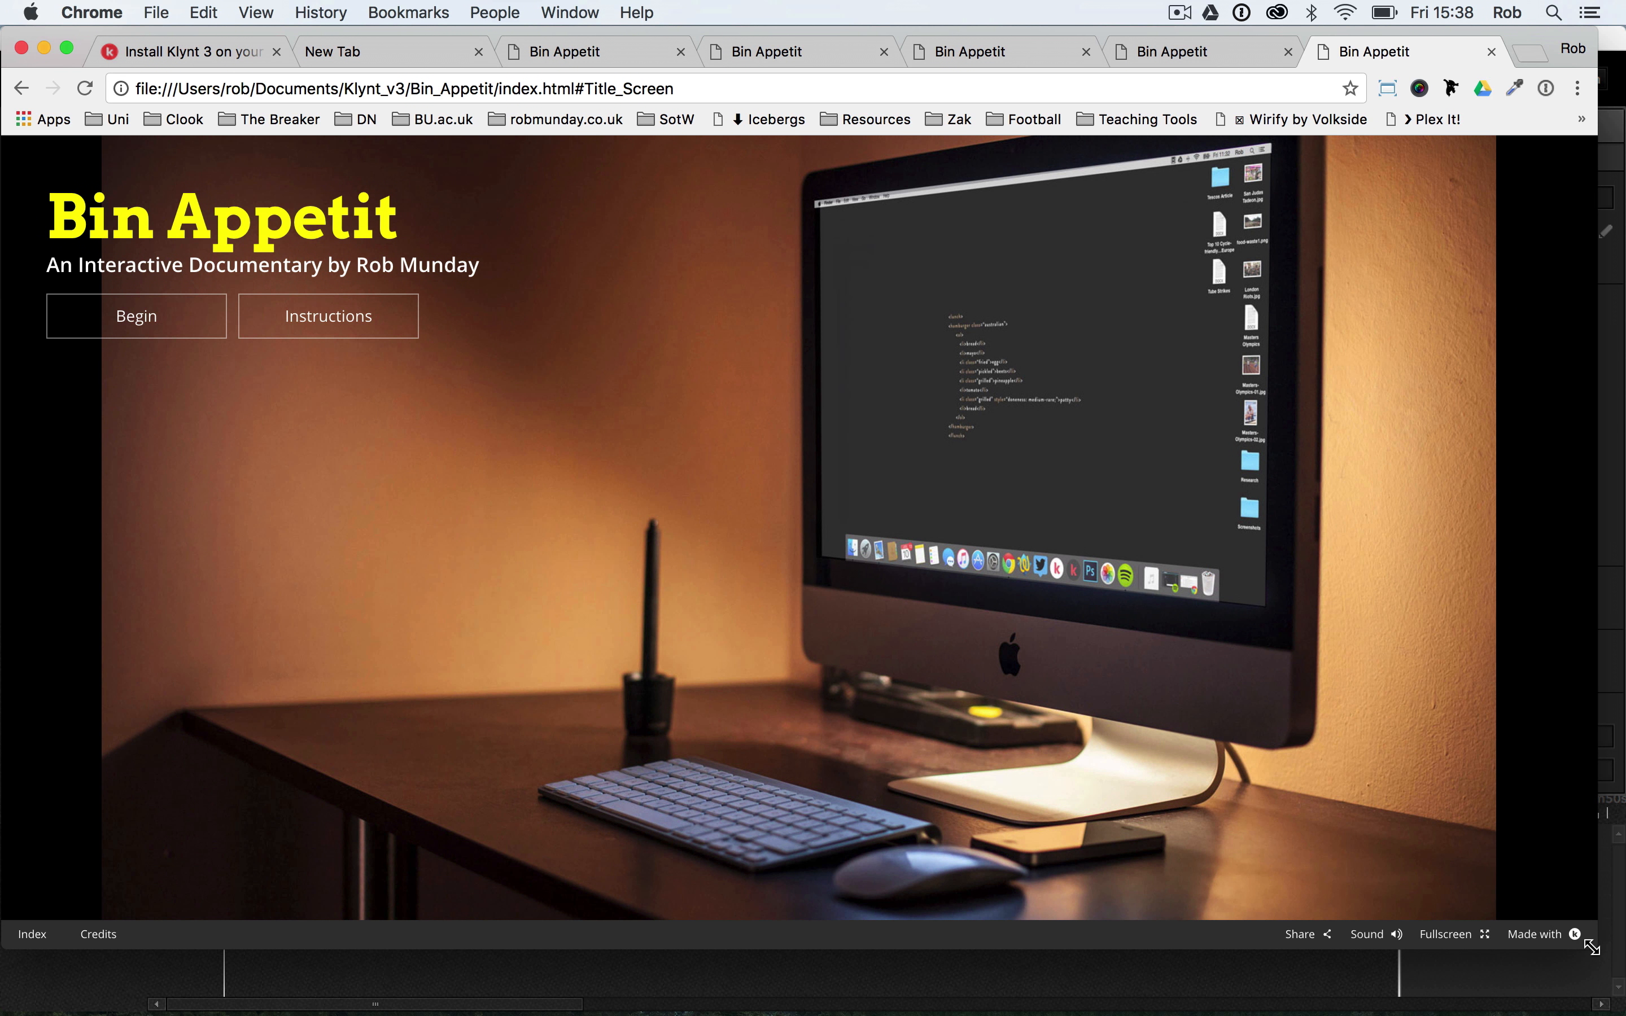
pyautogui.moveTo(1591, 946); pyautogui.dragTo(1385, 907)
pyautogui.moveTo(1090, 879); pyautogui.dragTo(1545, 1012)
pyautogui.click(1569, 961)
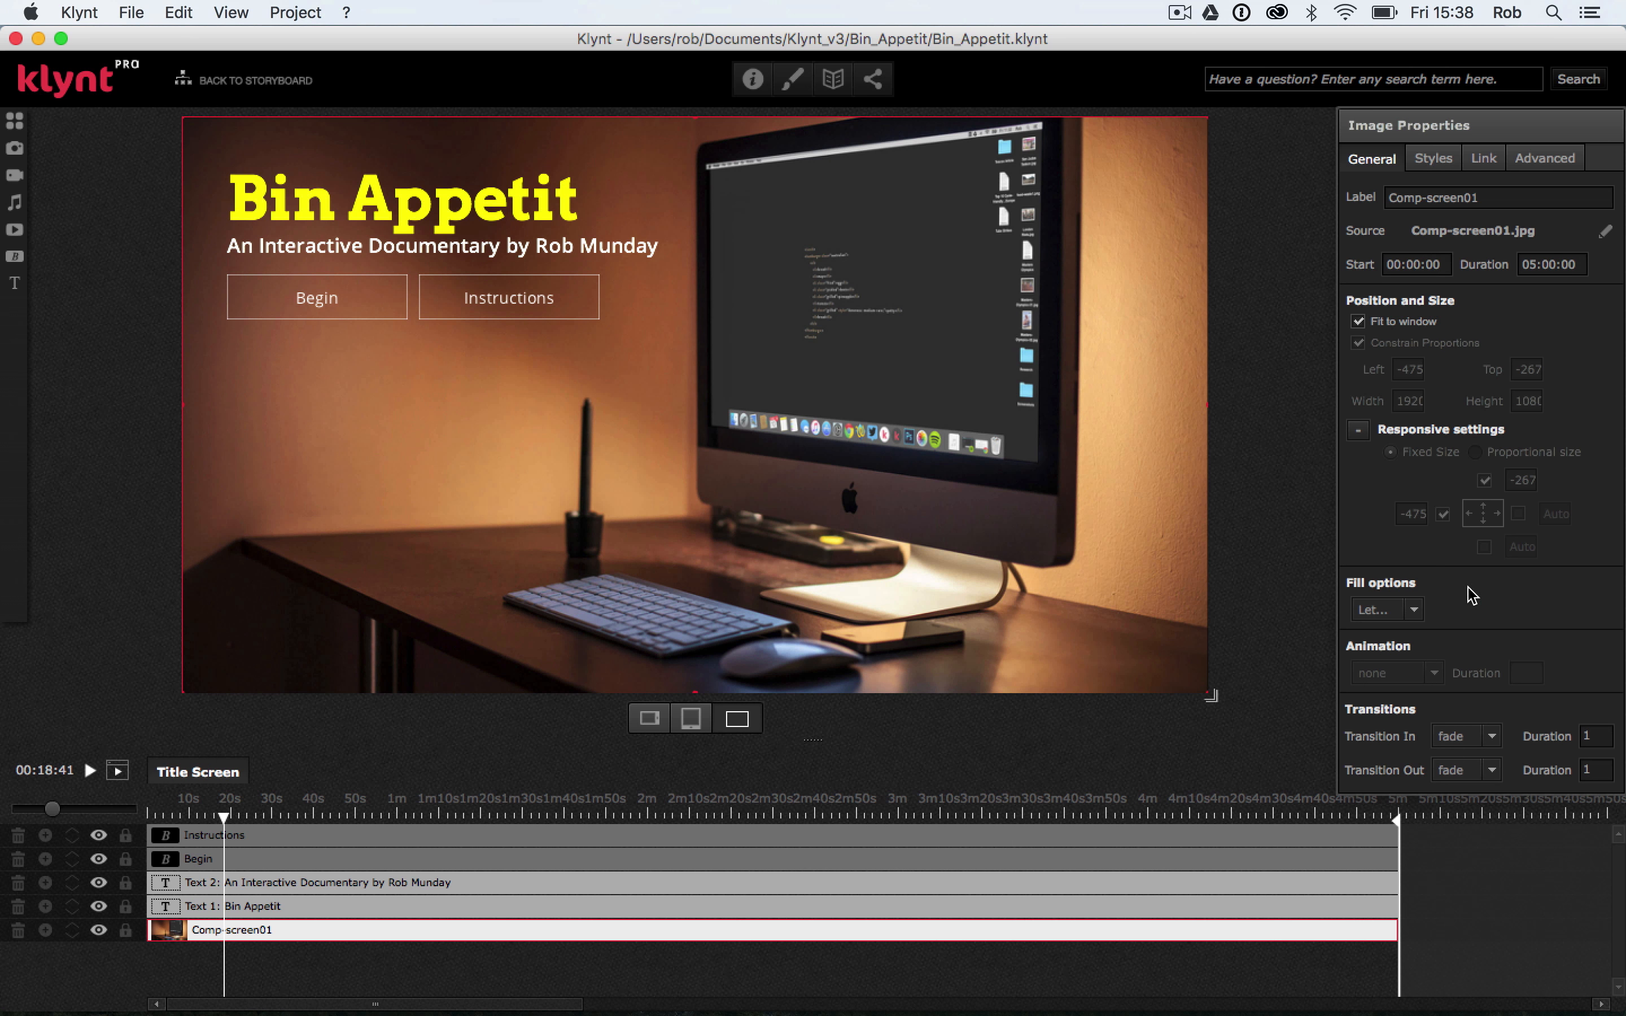
# Set the background image's fill option to Zoom
pyautogui.click(1417, 610)
pyautogui.click(1371, 633)
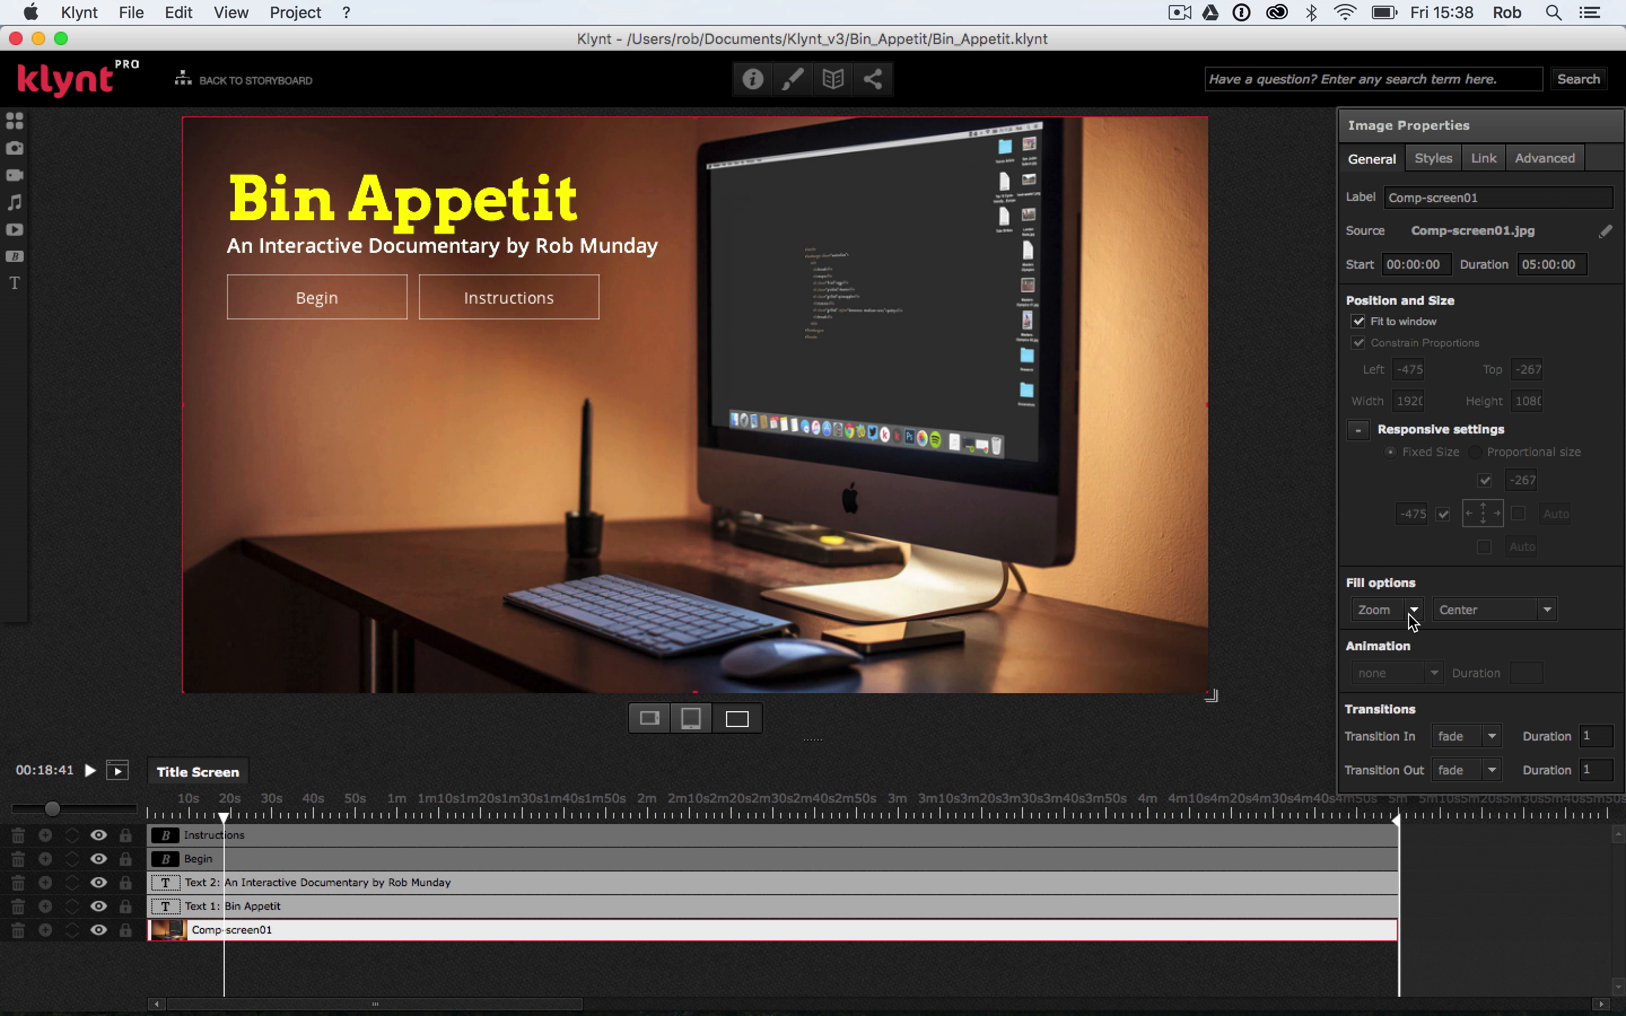
# Try the Bottom/Right alignment for the background image's Zoom fill
pyautogui.click(1474, 614)
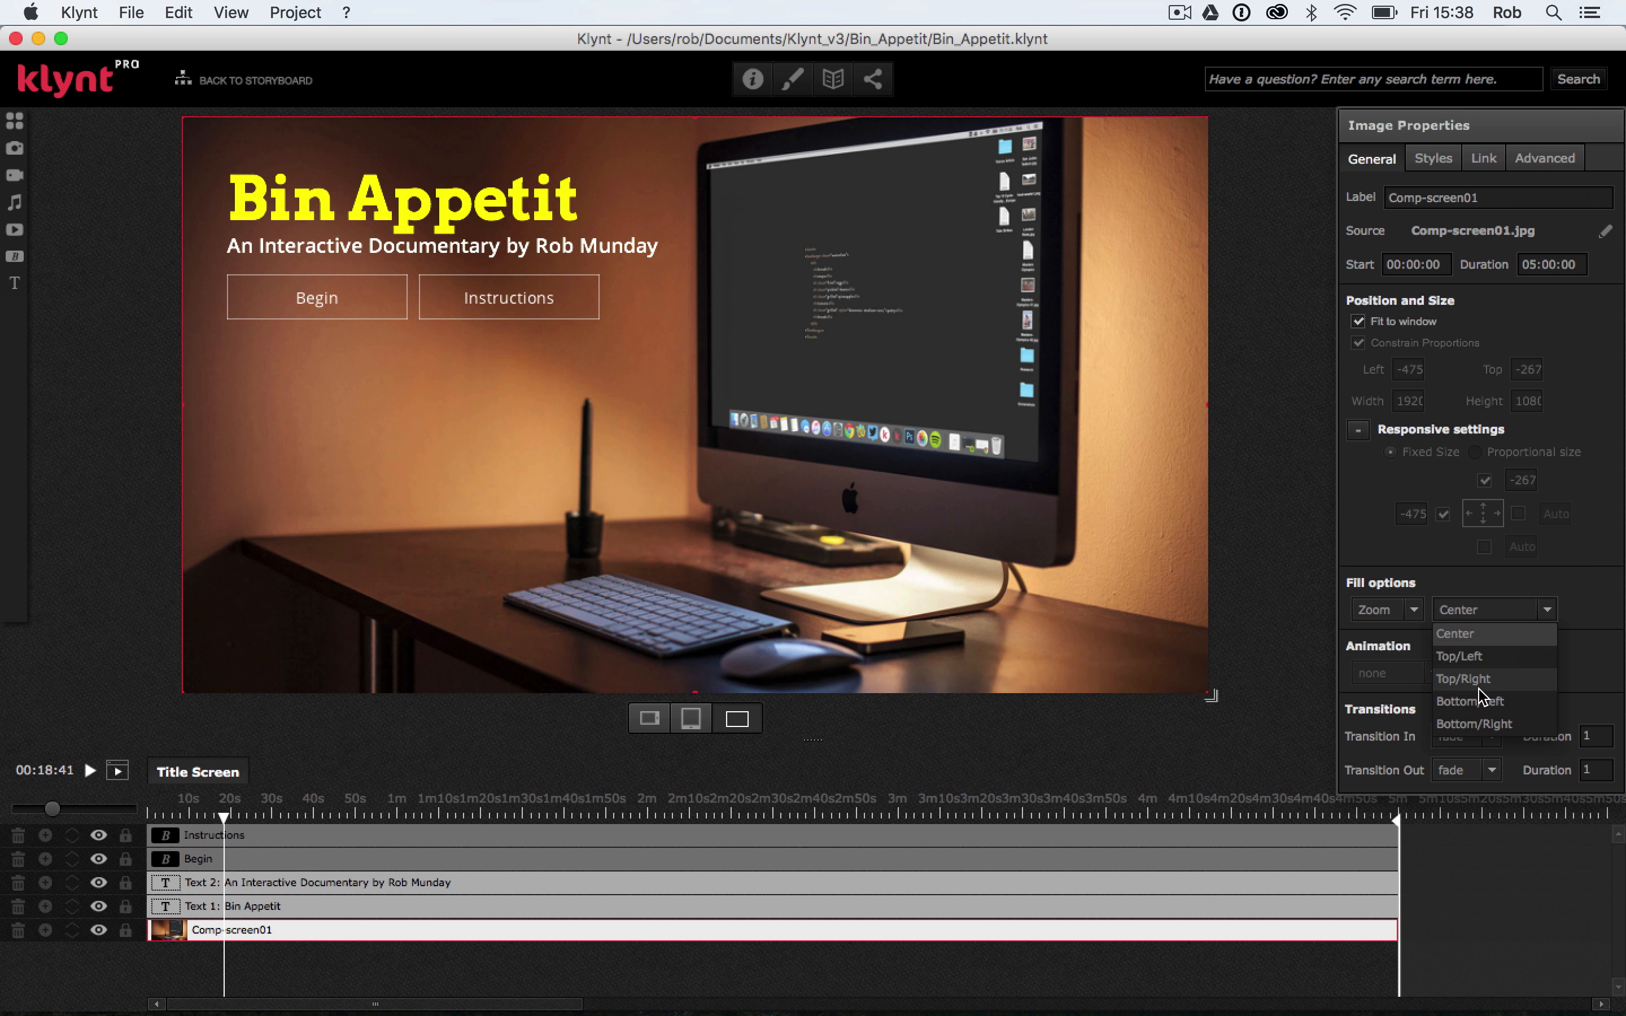
pyautogui.click(1479, 689)
pyautogui.click(1496, 622)
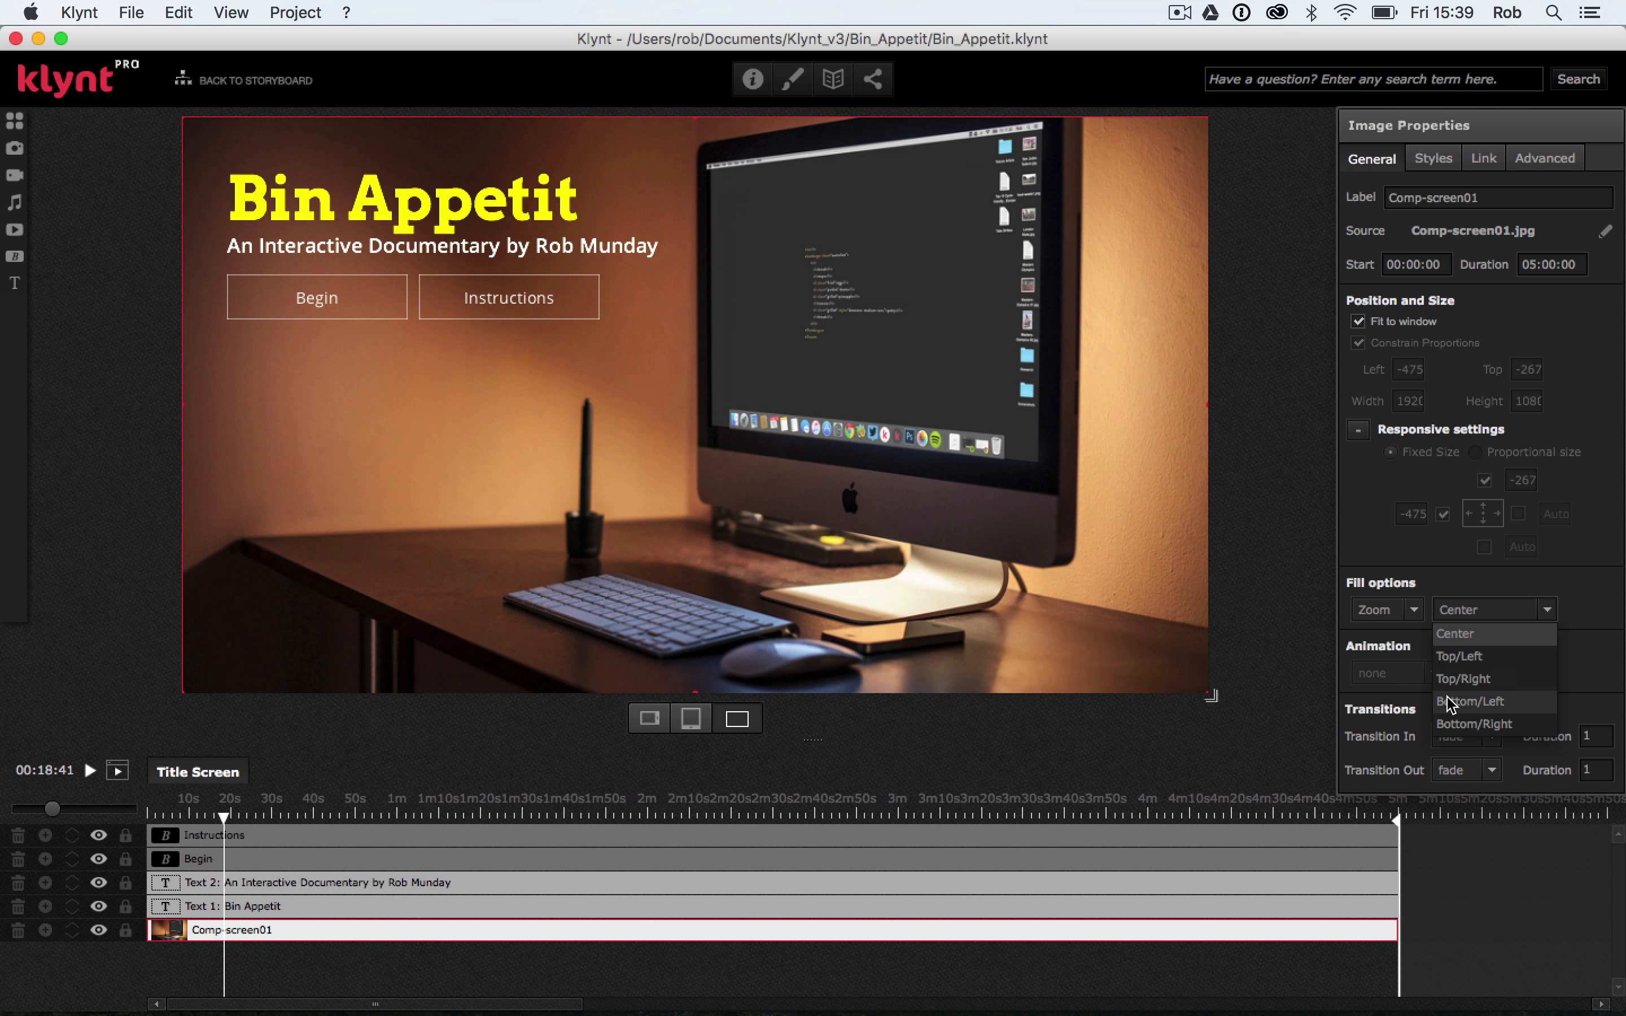
pyautogui.click(1457, 724)
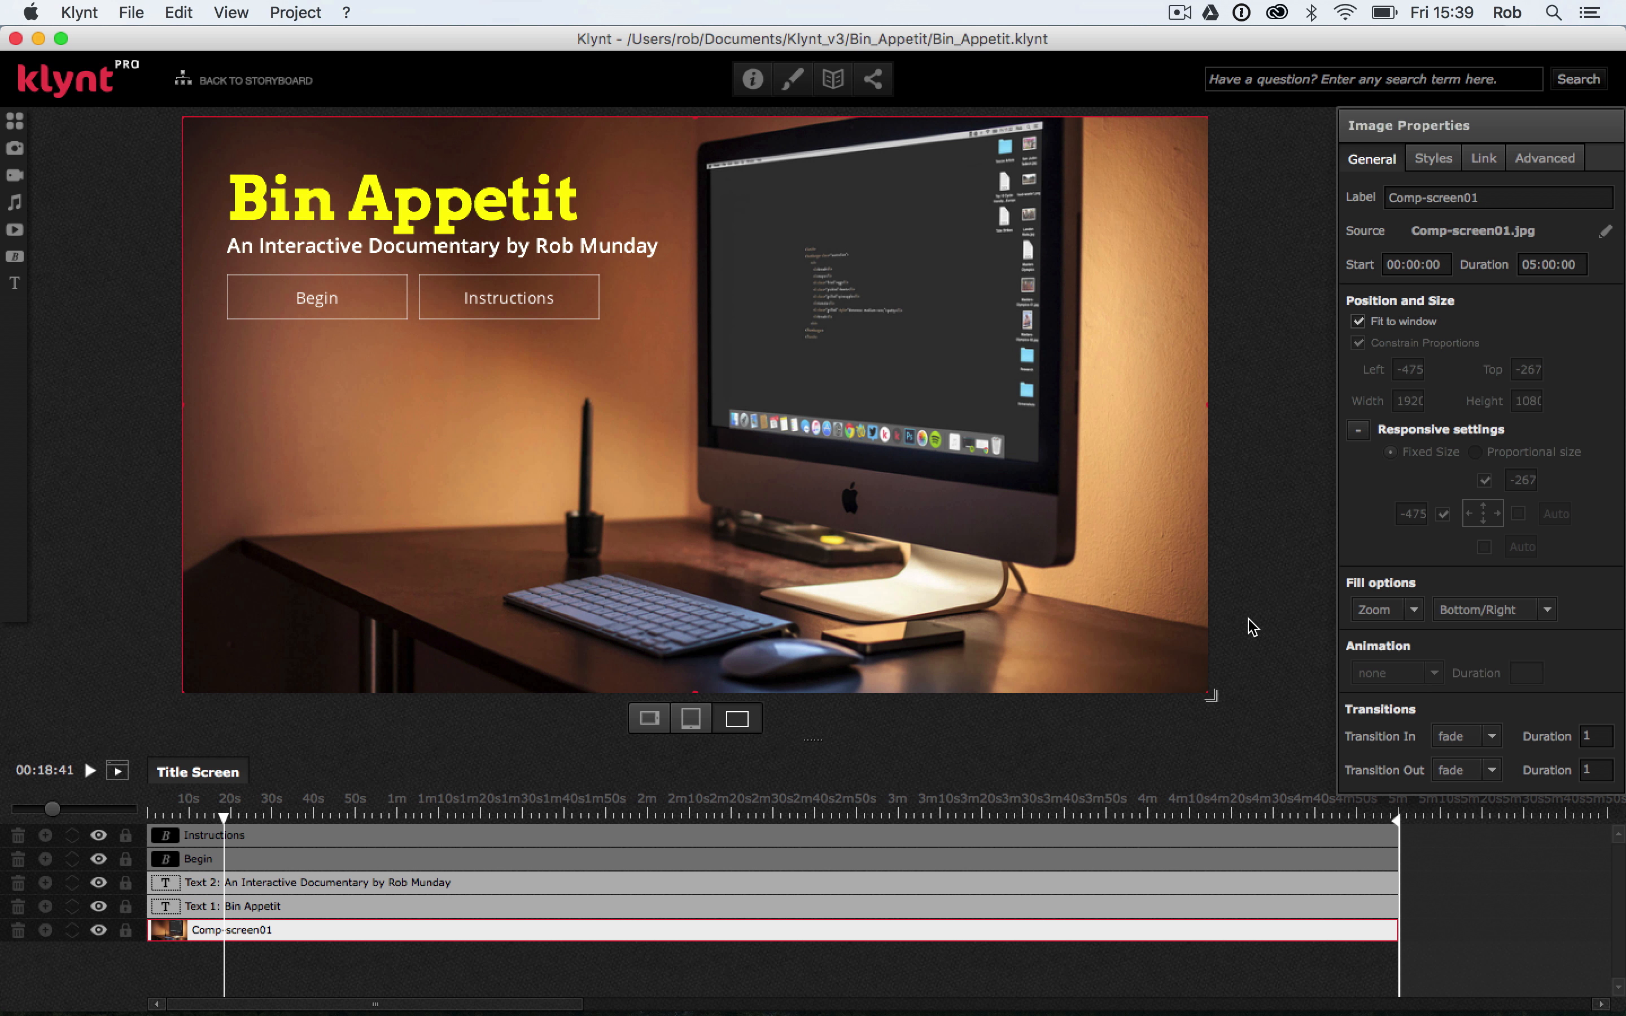
# Run the sequence from start, check the zoomed background while shrinking and enlarging the browser window, and return to Klynt
pyautogui.click(123, 7)
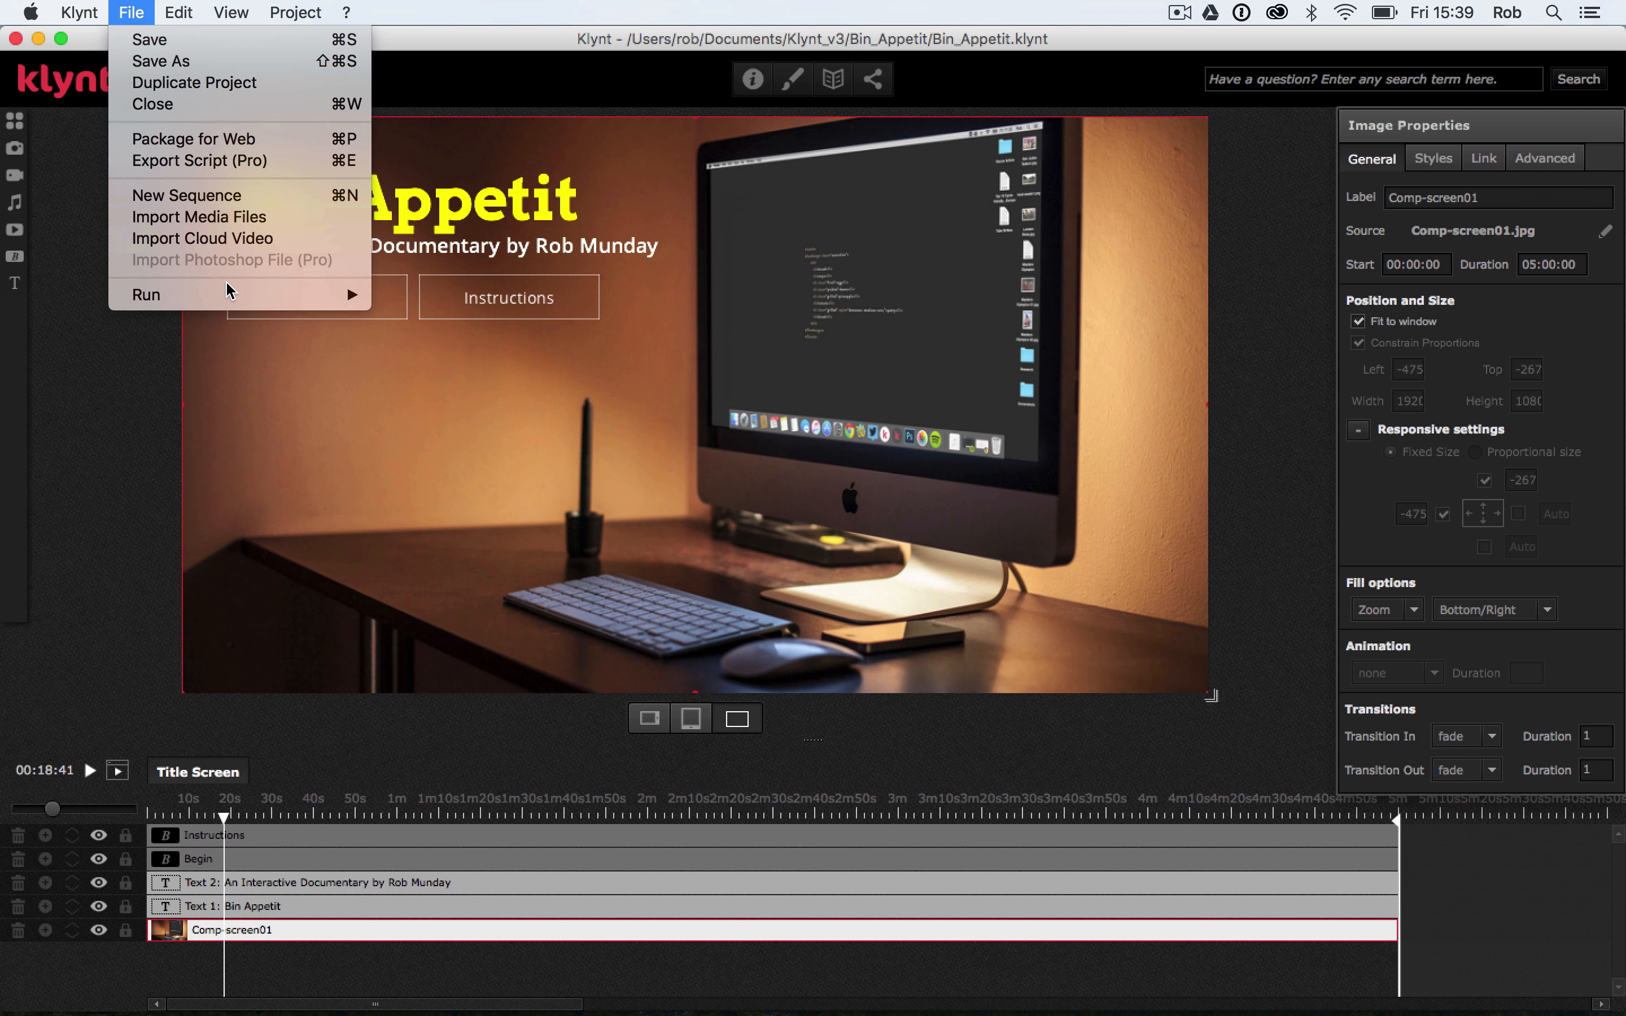
pyautogui.moveTo(232, 296)
pyautogui.click(387, 315)
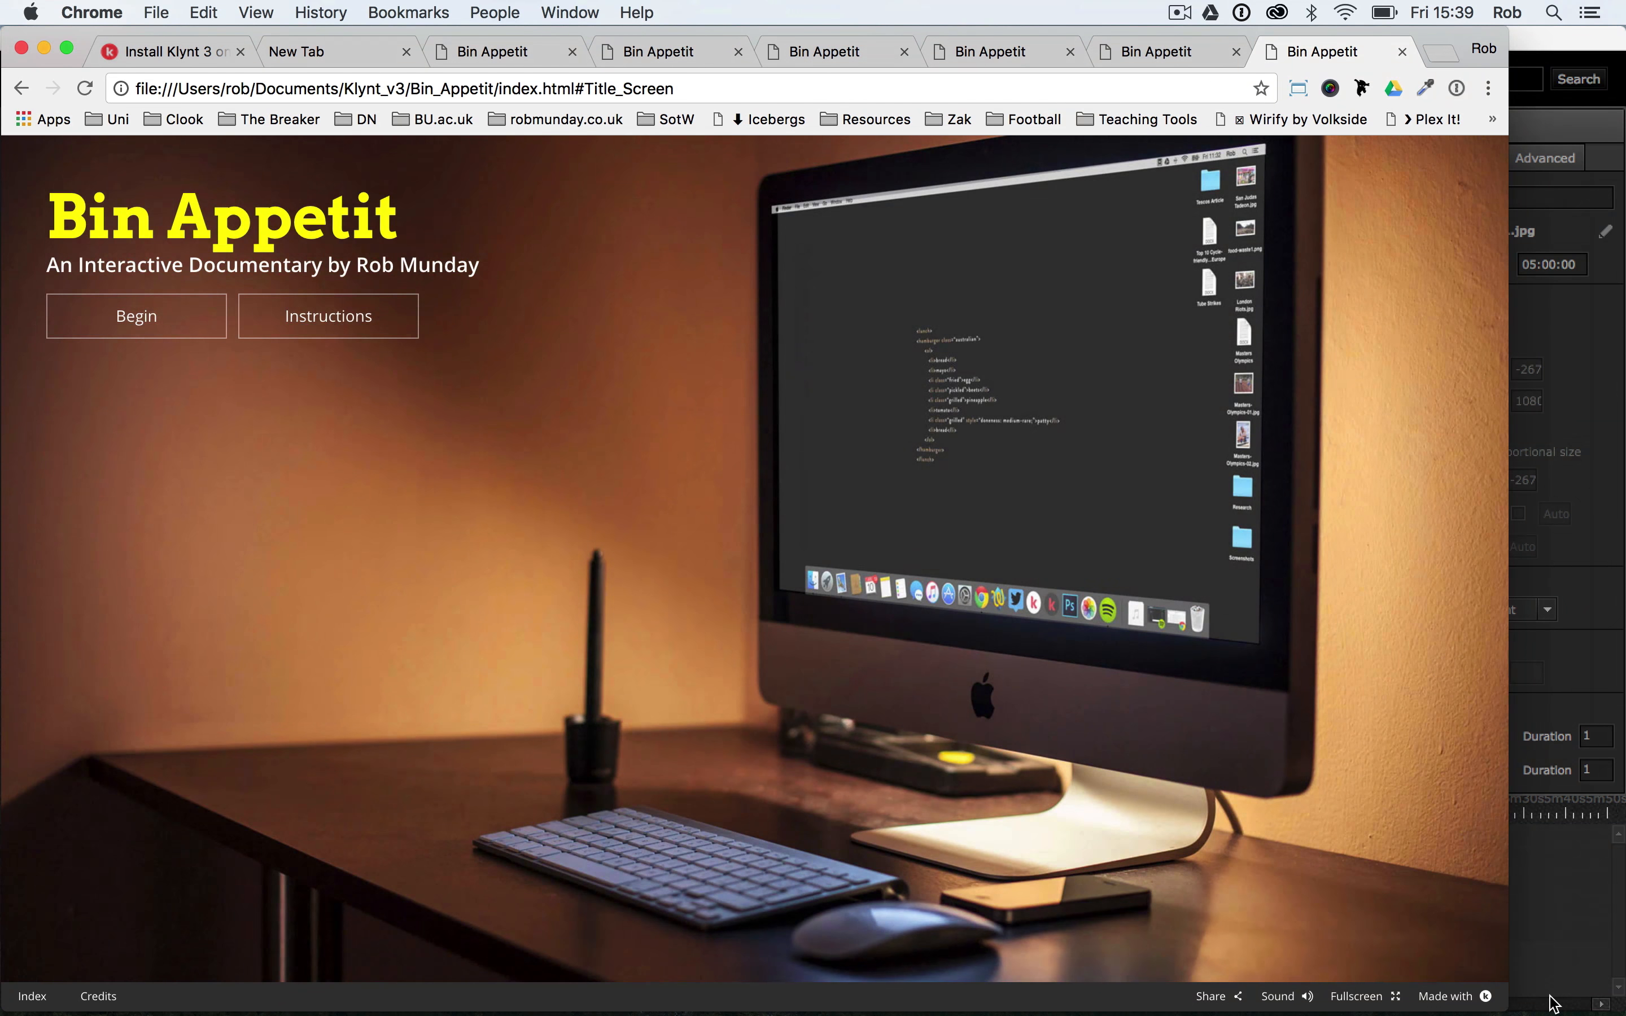
pyautogui.moveTo(1510, 1001); pyautogui.dragTo(505, 686)
pyautogui.moveTo(452, 737); pyautogui.dragTo(1589, 977)
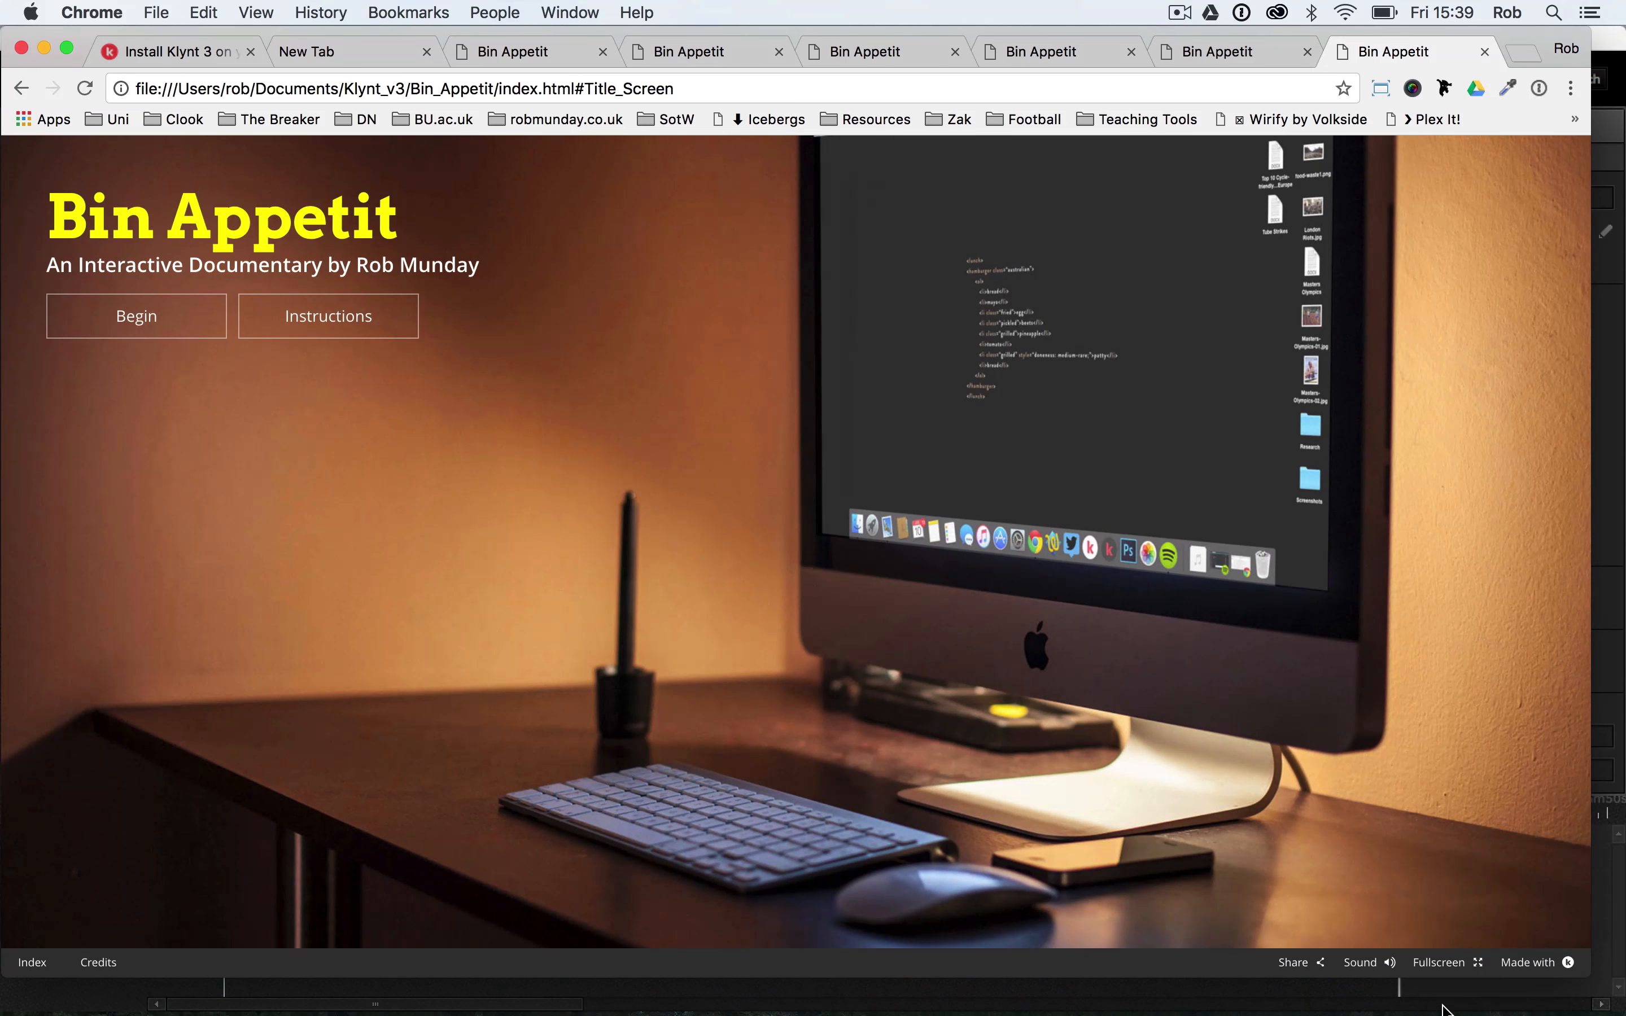
pyautogui.moveTo(1234, 1005)
pyautogui.click(905, 988)
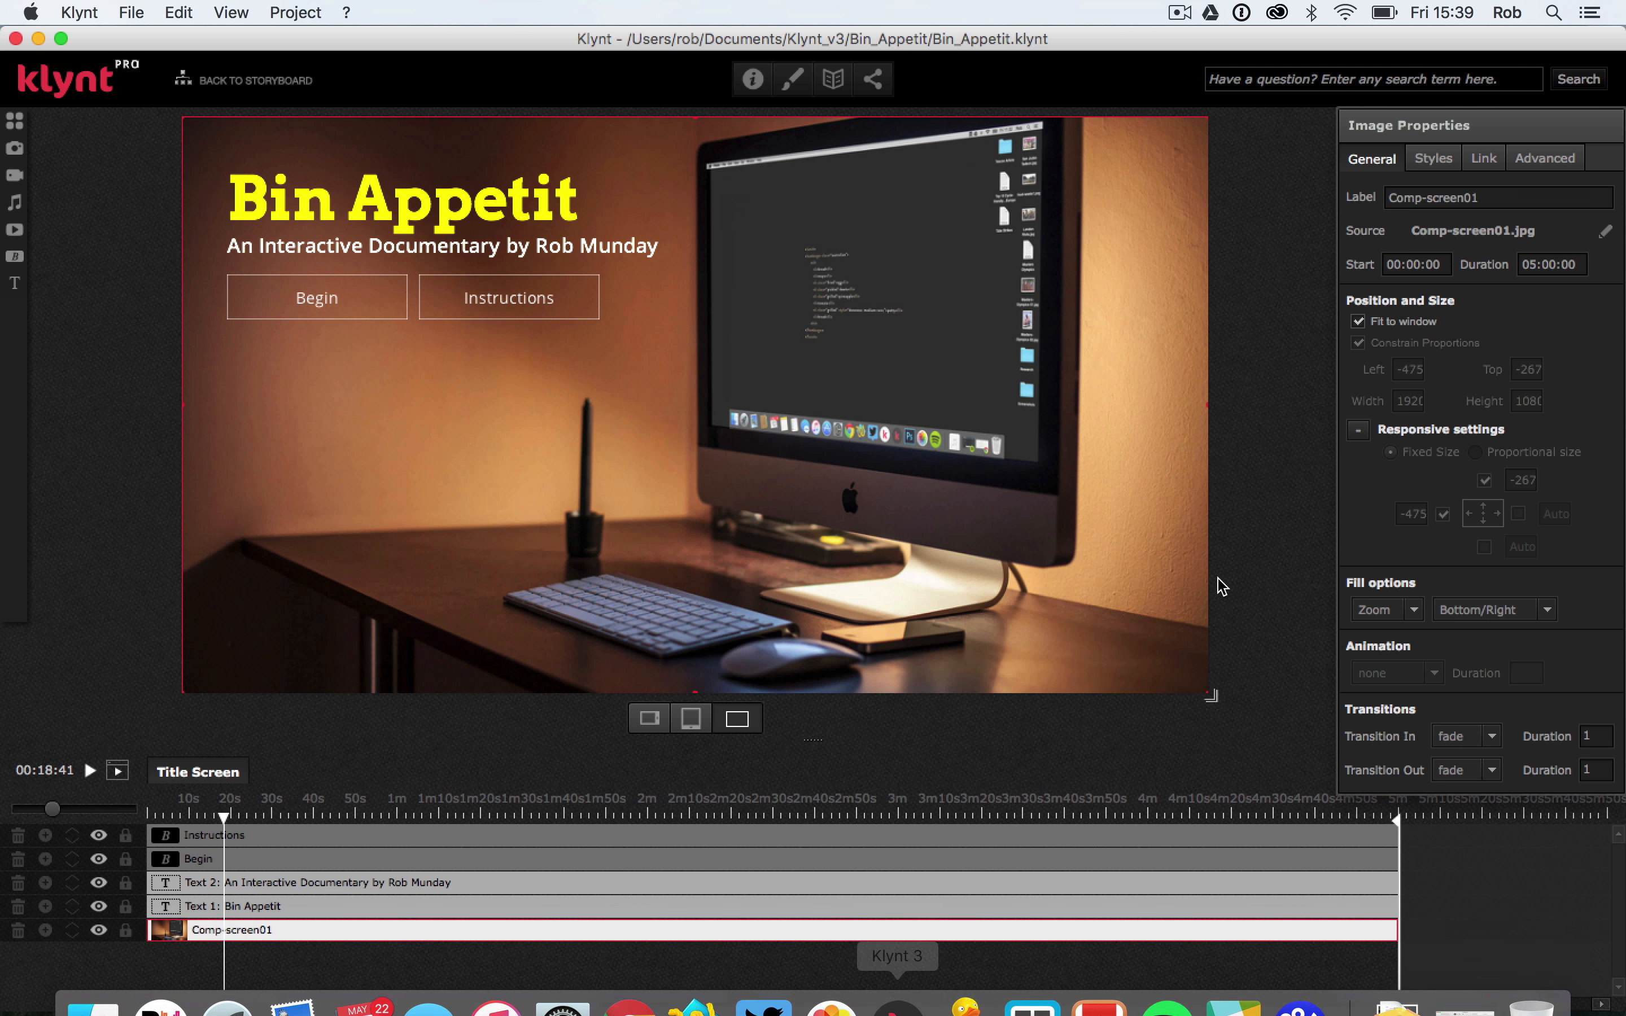
# Set the alignment of the background image's Zoom fill back to Center
pyautogui.click(1509, 610)
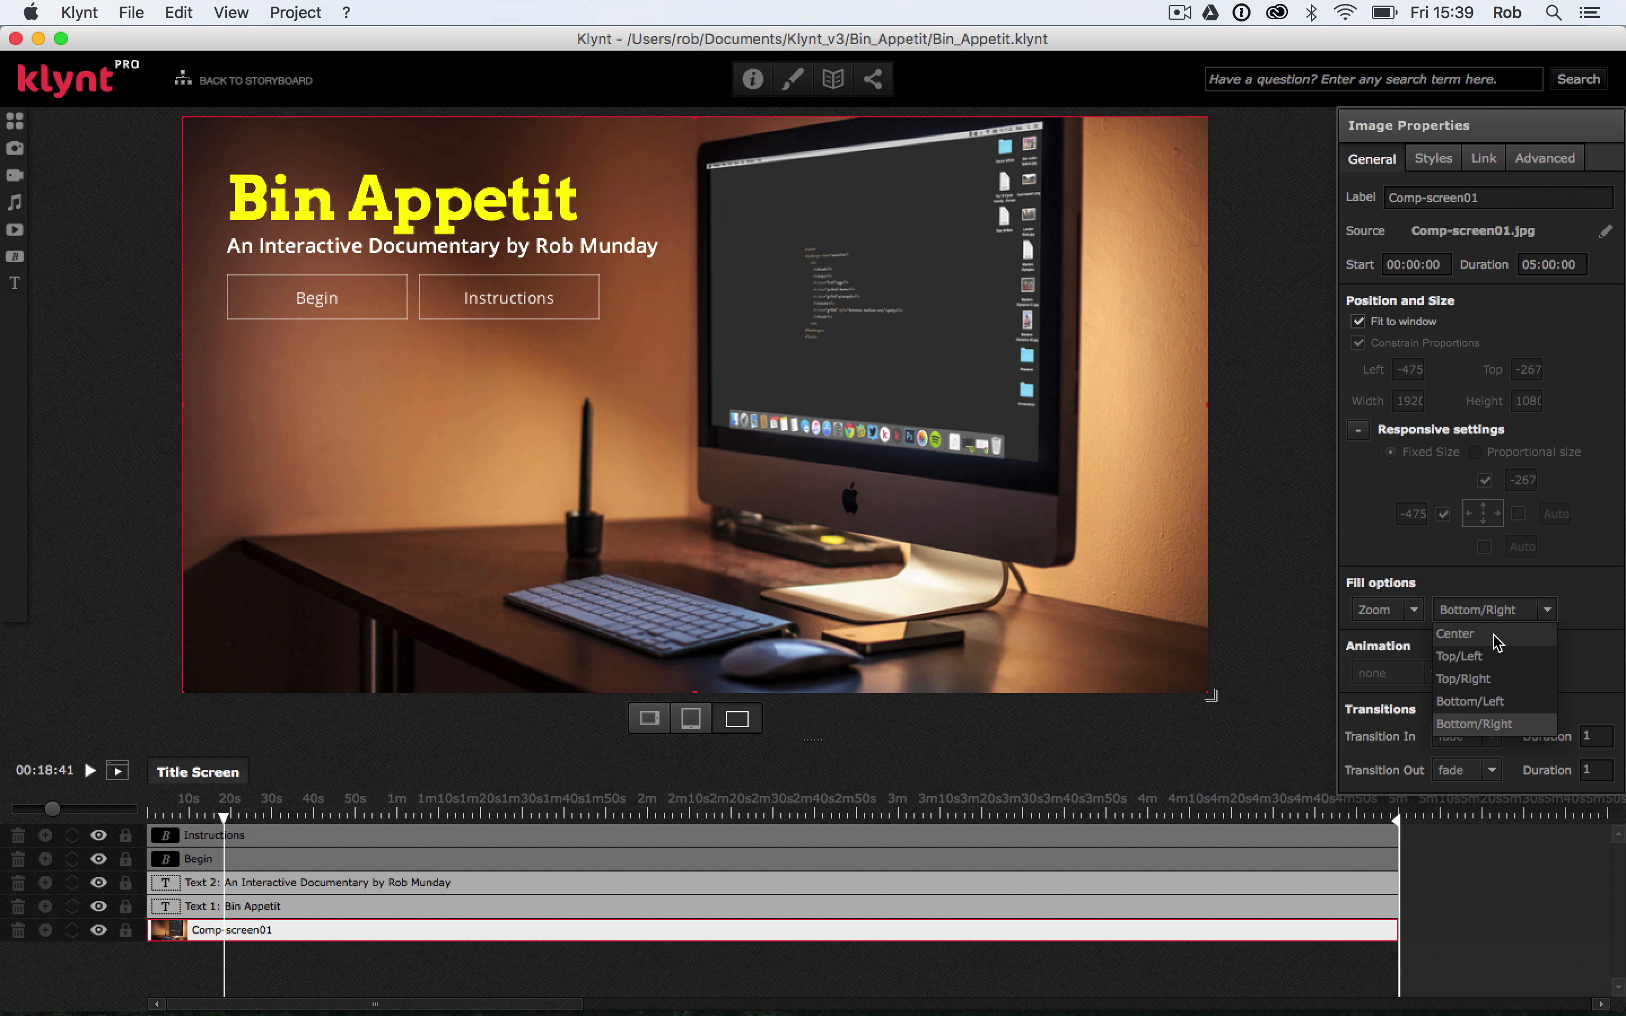
pyautogui.click(1497, 635)
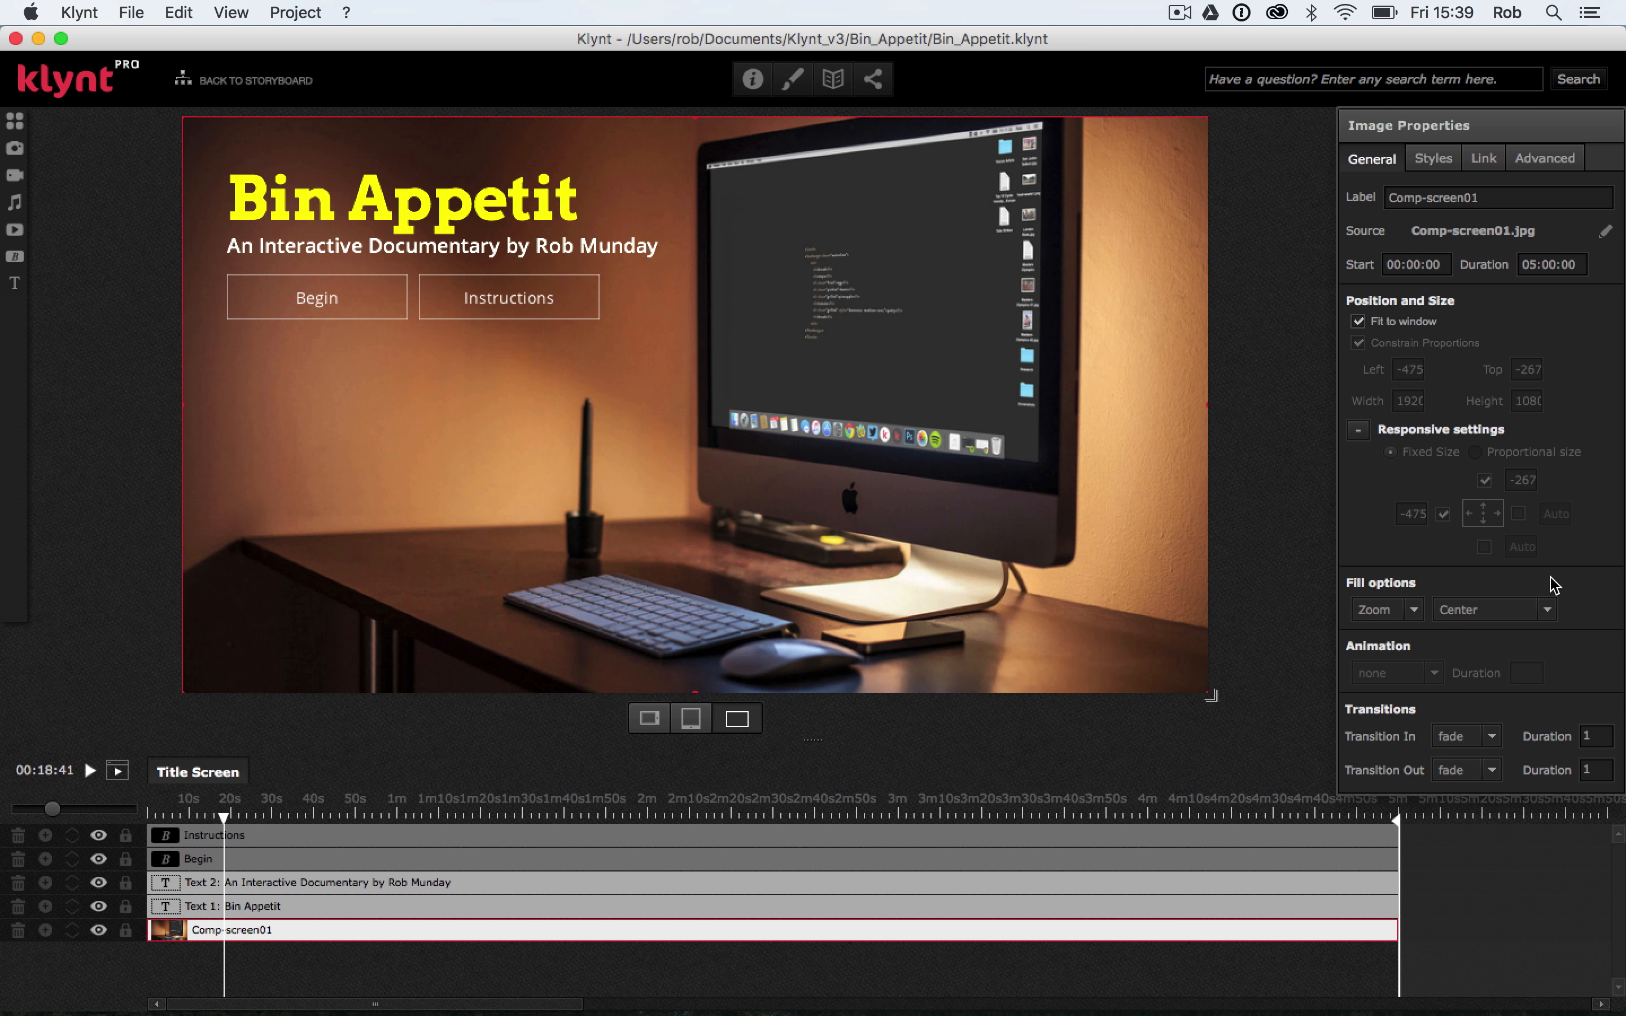